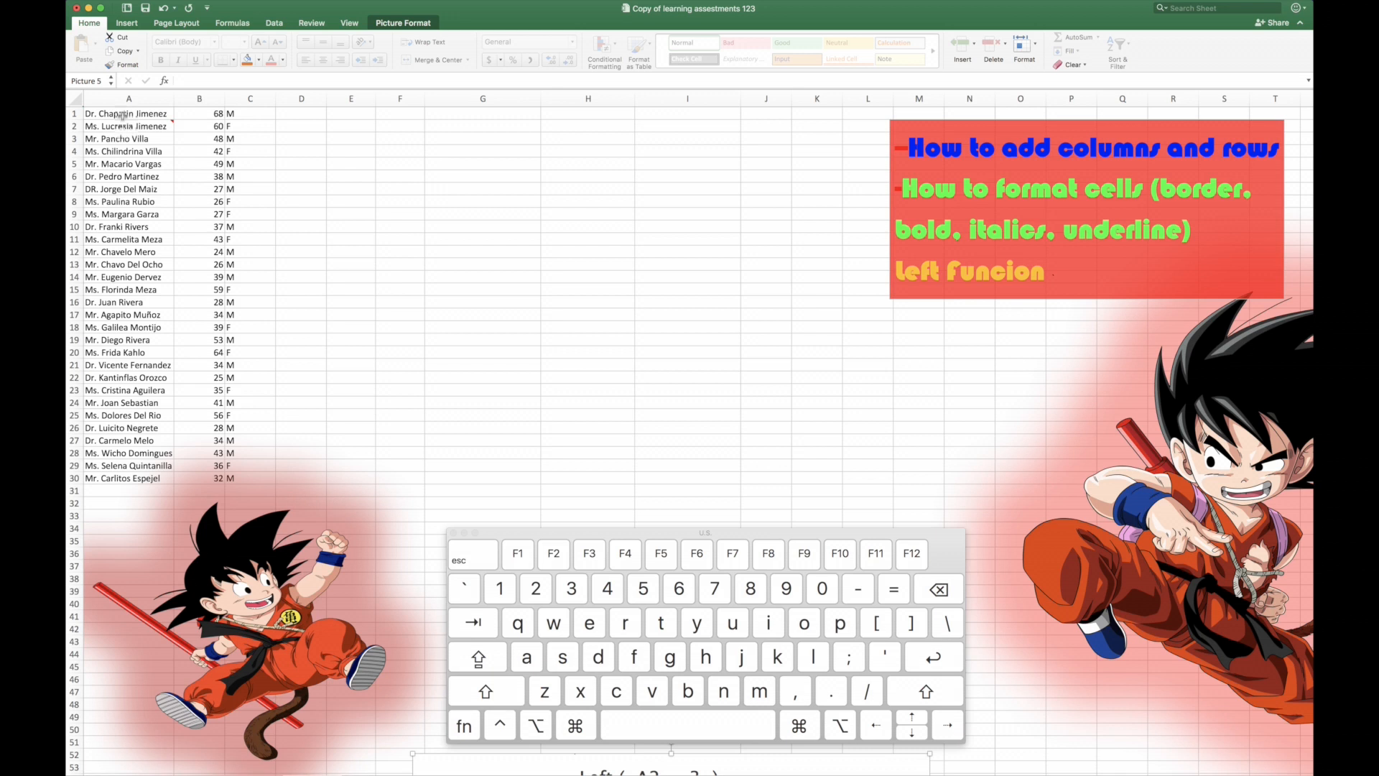
Step: Insert an entire blank row above the first data row of the name list
{"action": "left_click", "coordinate": [124, 114]}
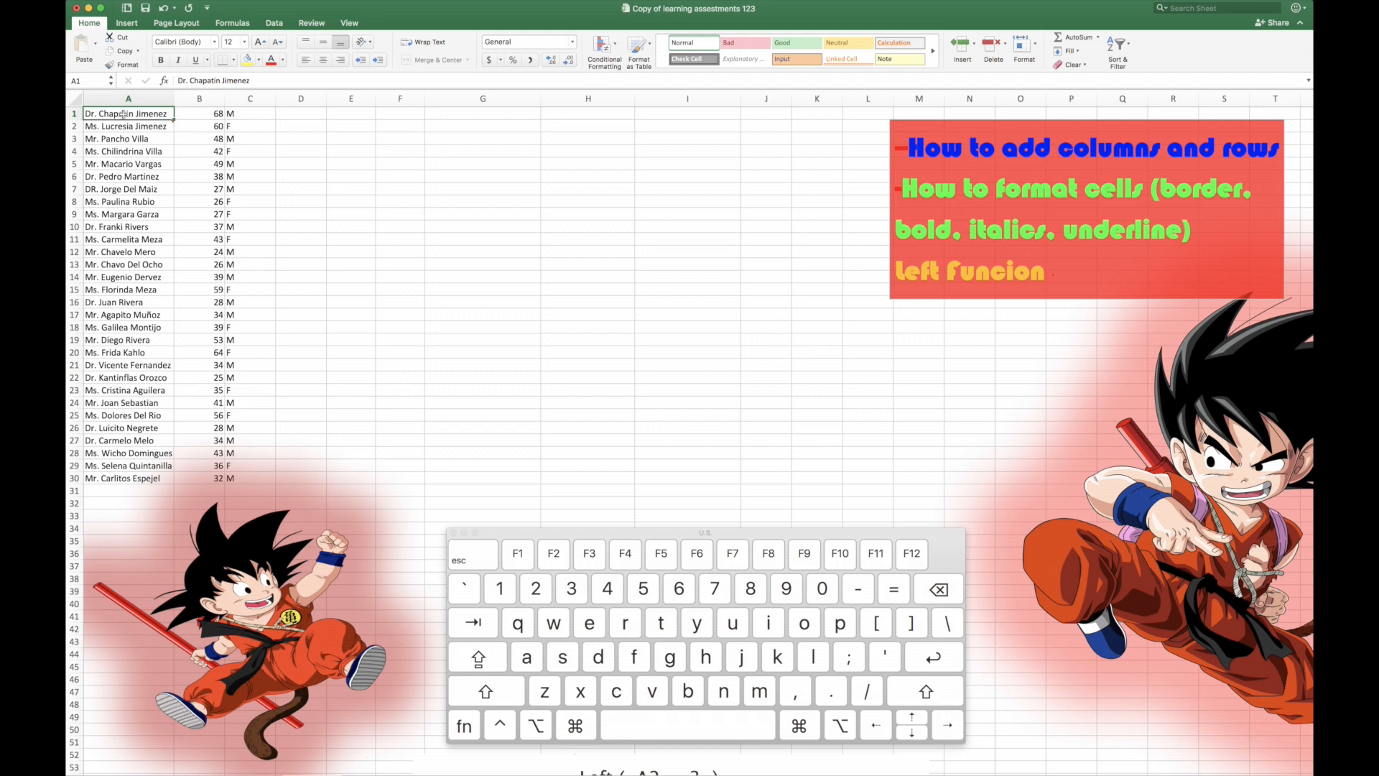
{"action": "right_click", "coordinate": [124, 114]}
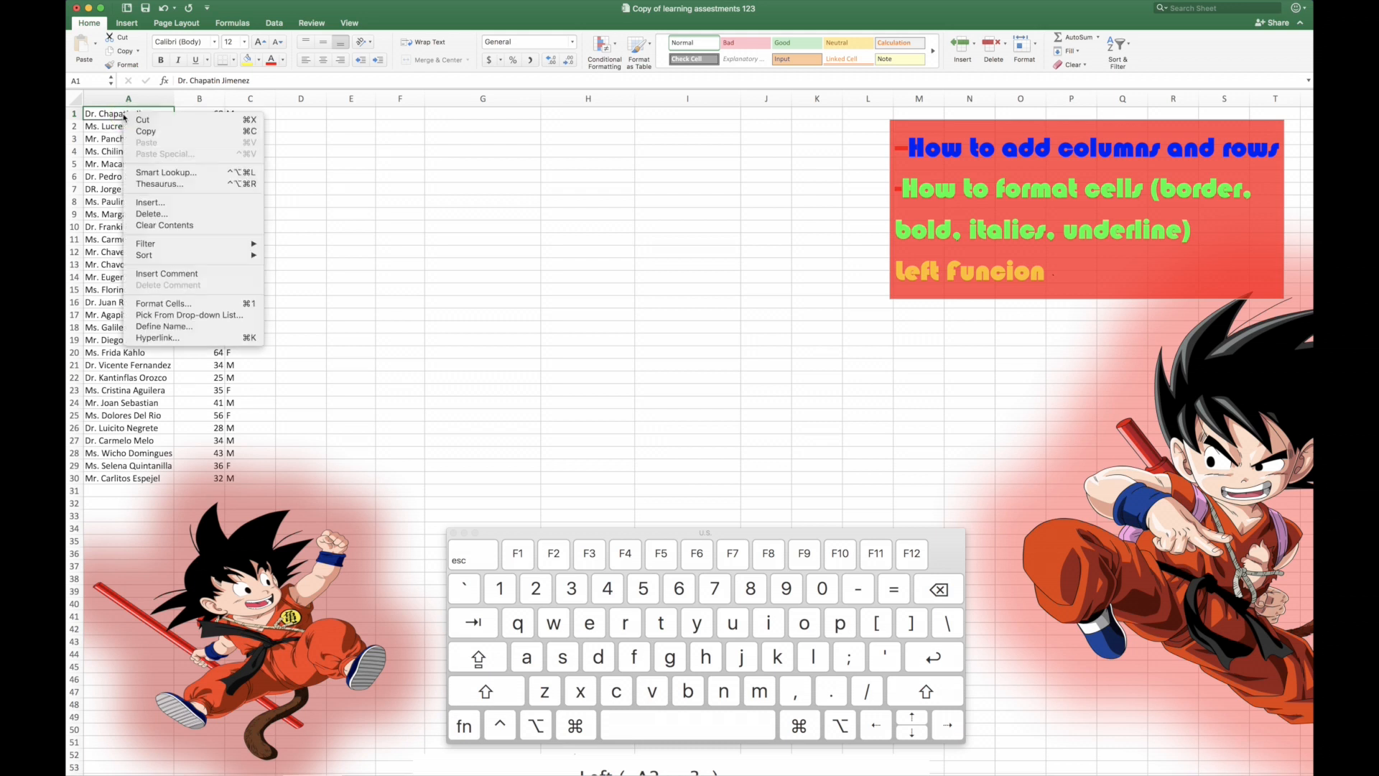
{"action": "left_click", "coordinate": [159, 206]}
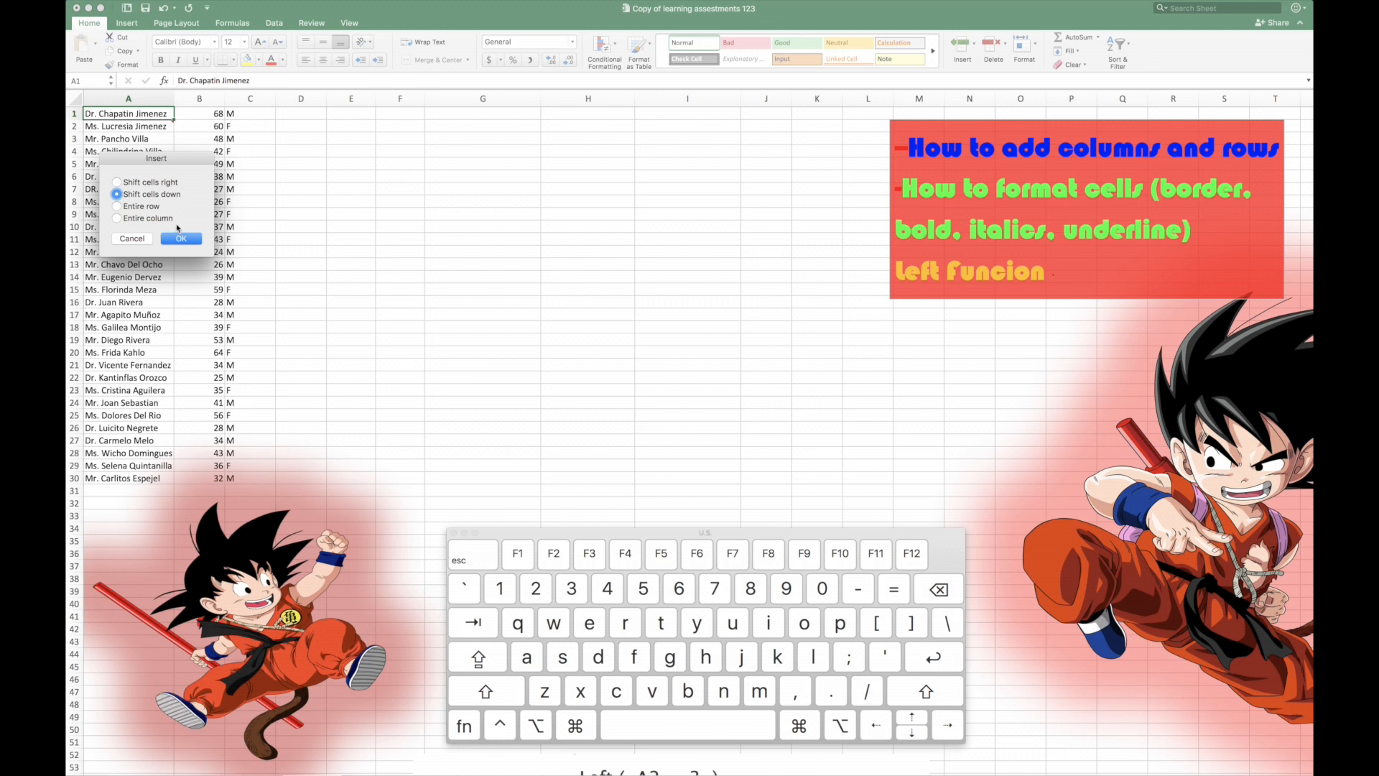
{"action": "left_click", "coordinate": [116, 208]}
{"action": "left_click", "coordinate": [181, 239]}
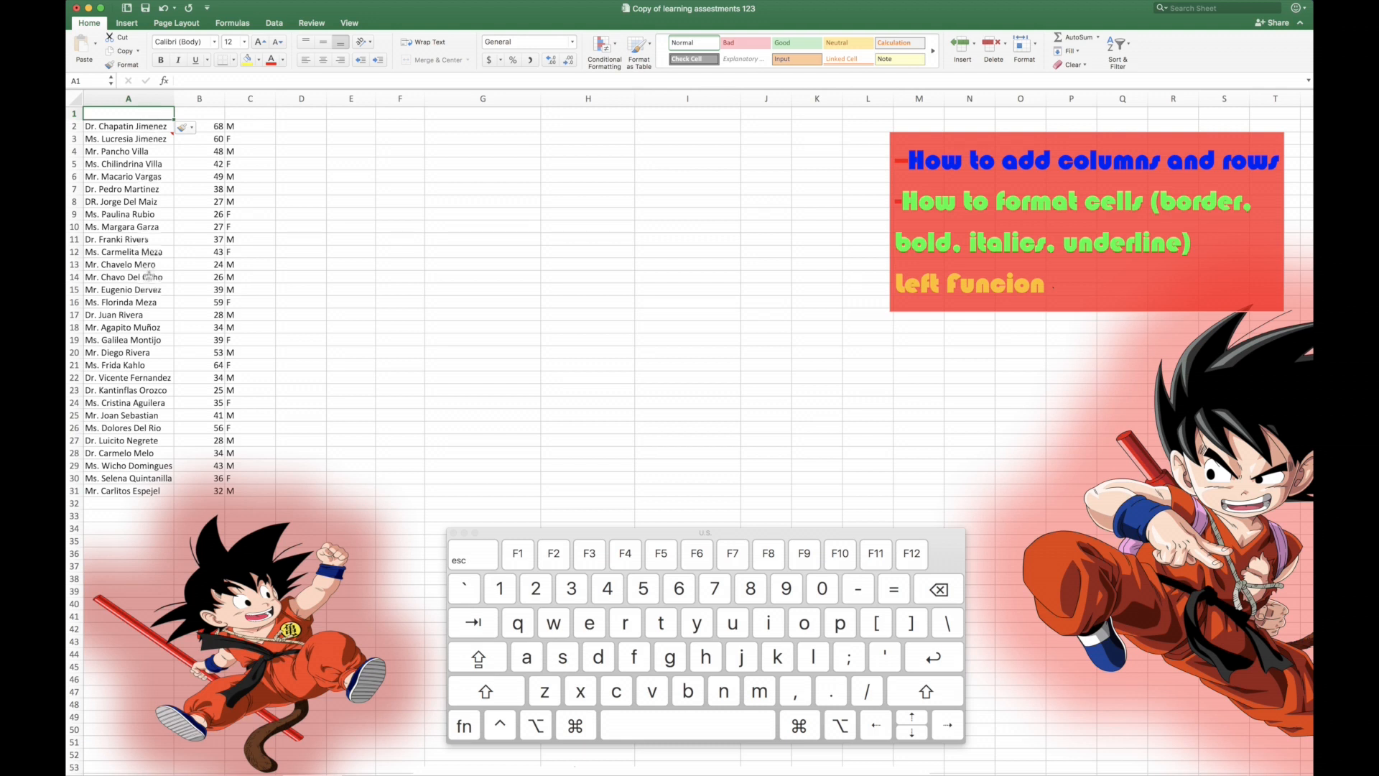
Step: Enter the header "Full Names" in cell A1
{"action": "type", "text": "H"}
{"action": "key", "text": "BackSpace"}
{"action": "type", "text": "Full n"}
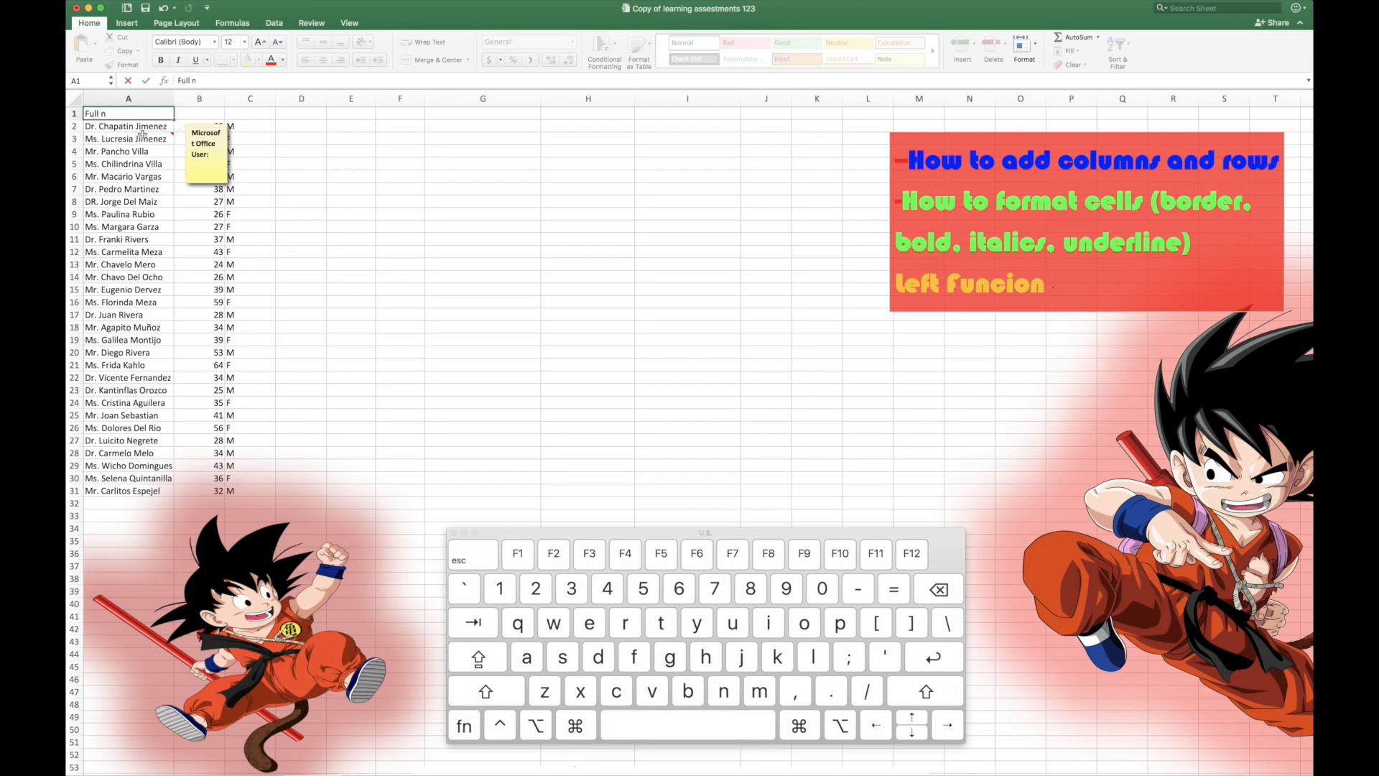
{"action": "key", "text": "BackSpace"}
{"action": "type", "text": "Names"}
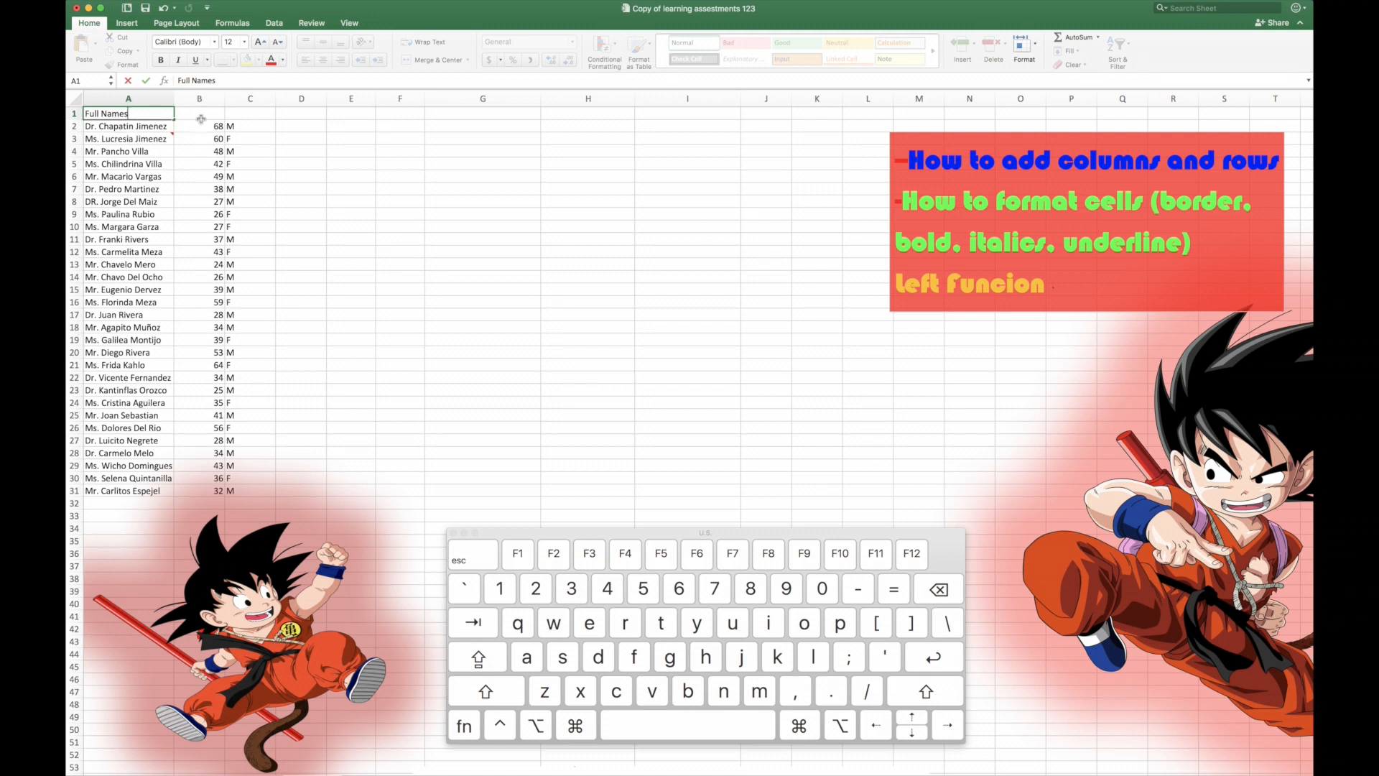
{"action": "key", "text": "Tab"}
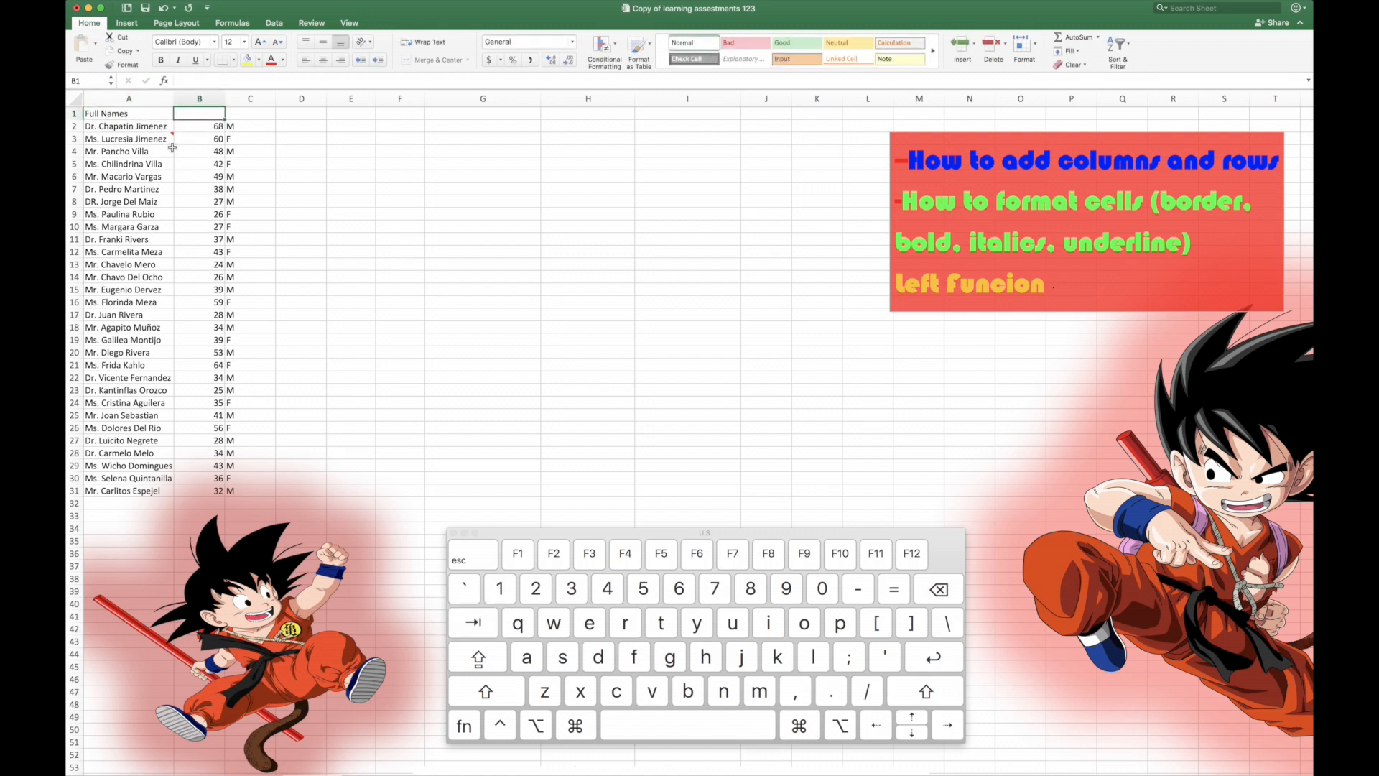
Step: Enter the headers "Age" in B1 and "Gender" in C1
{"action": "key", "text": "shift"}
{"action": "type", "text": "Age"}
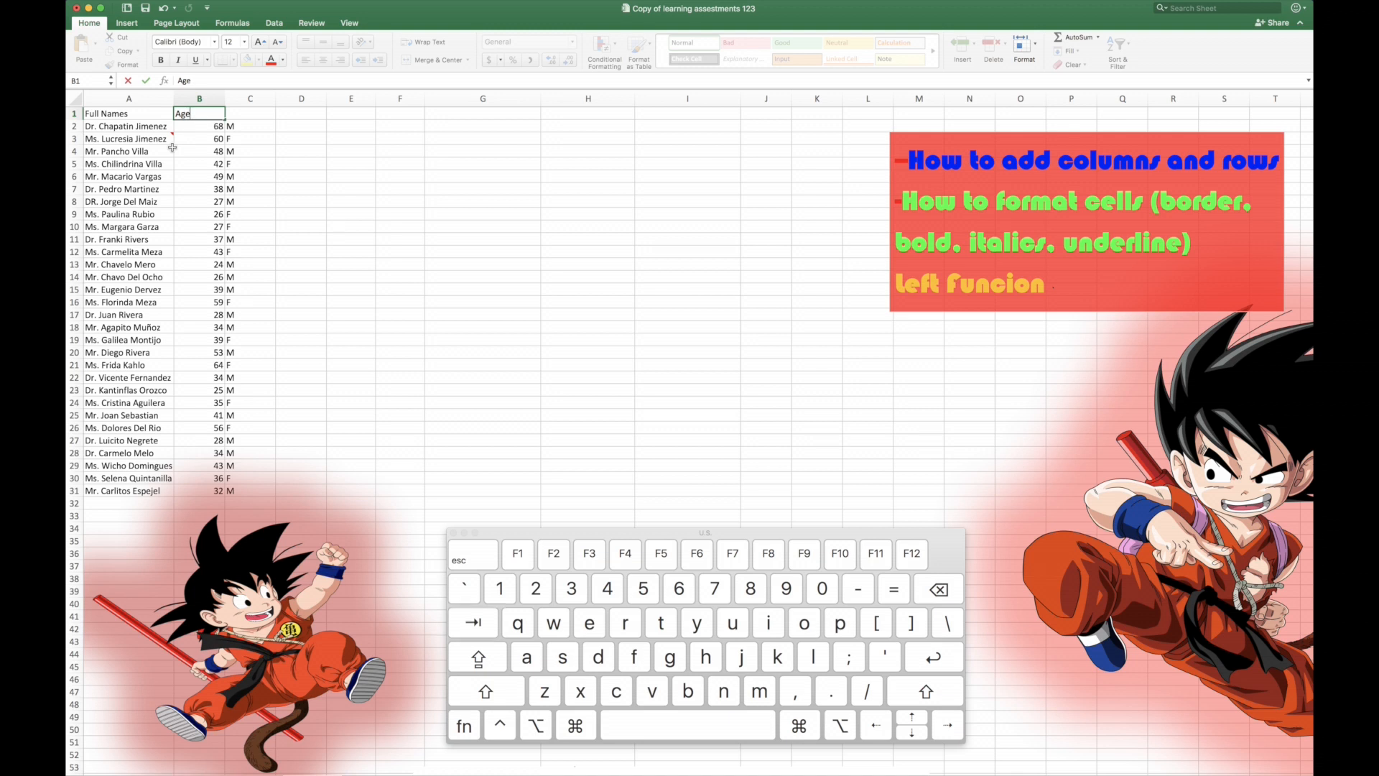
{"action": "key", "text": "Tab"}
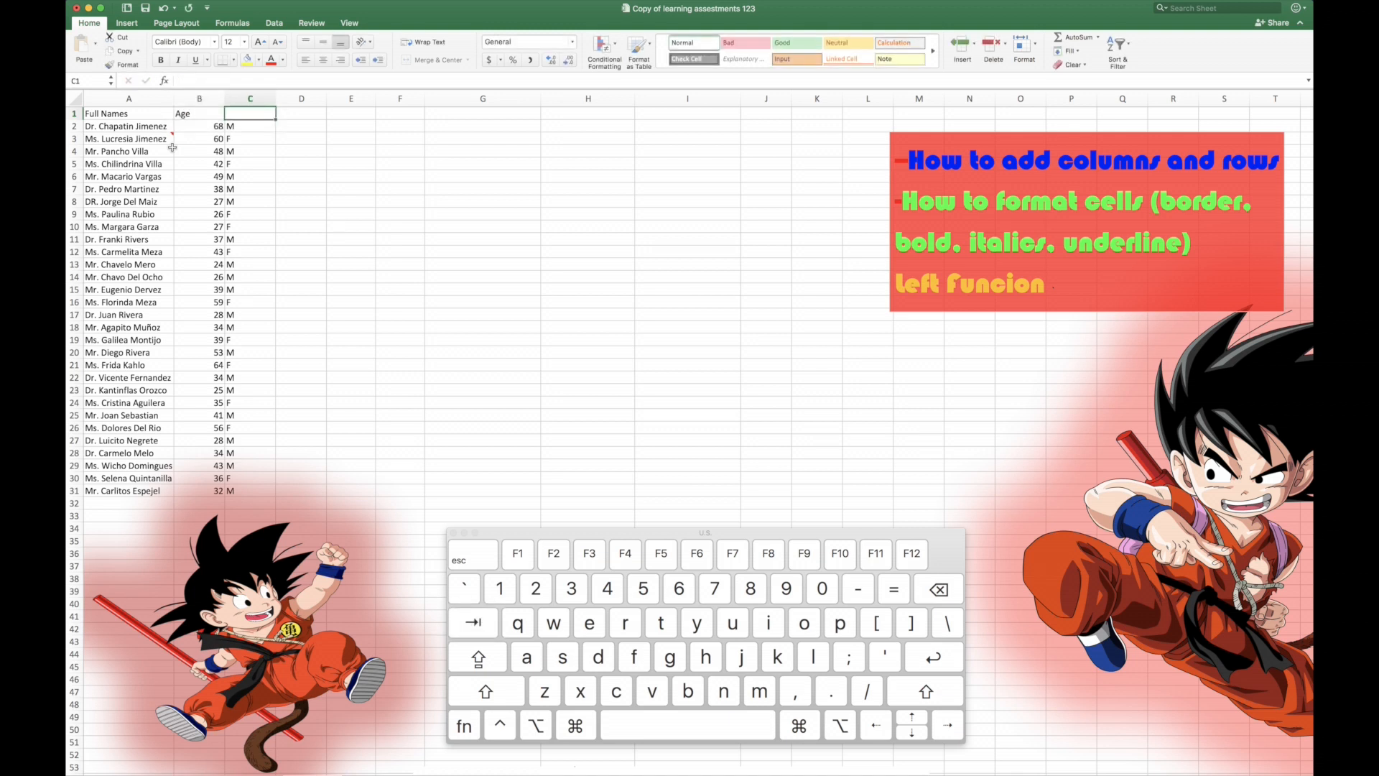
{"action": "type", "text": "Gende"}
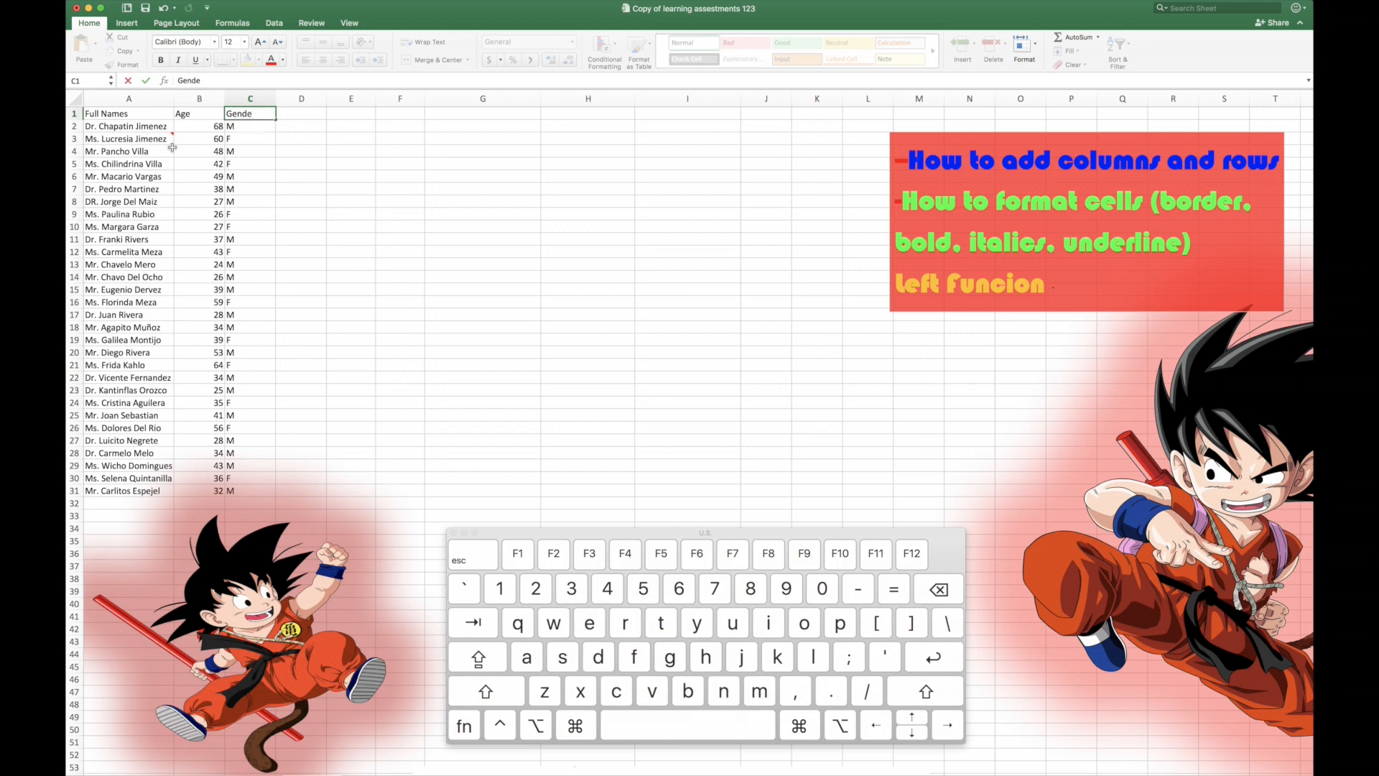
{"action": "type", "text": "r"}
{"action": "key", "text": "Tab"}
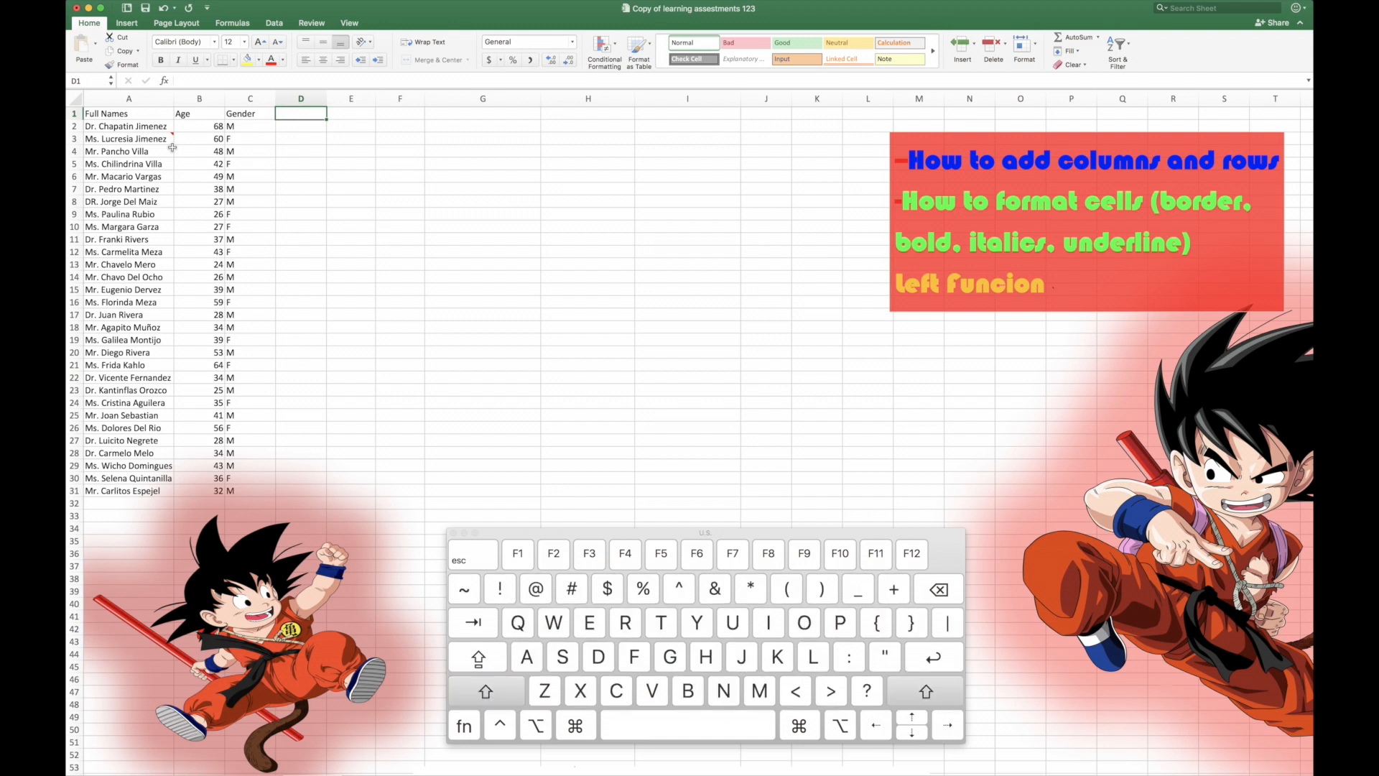
Step: Enter the headers "Honorific" in D1 and "Last Name" in E1
{"action": "type", "text": "Honori"}
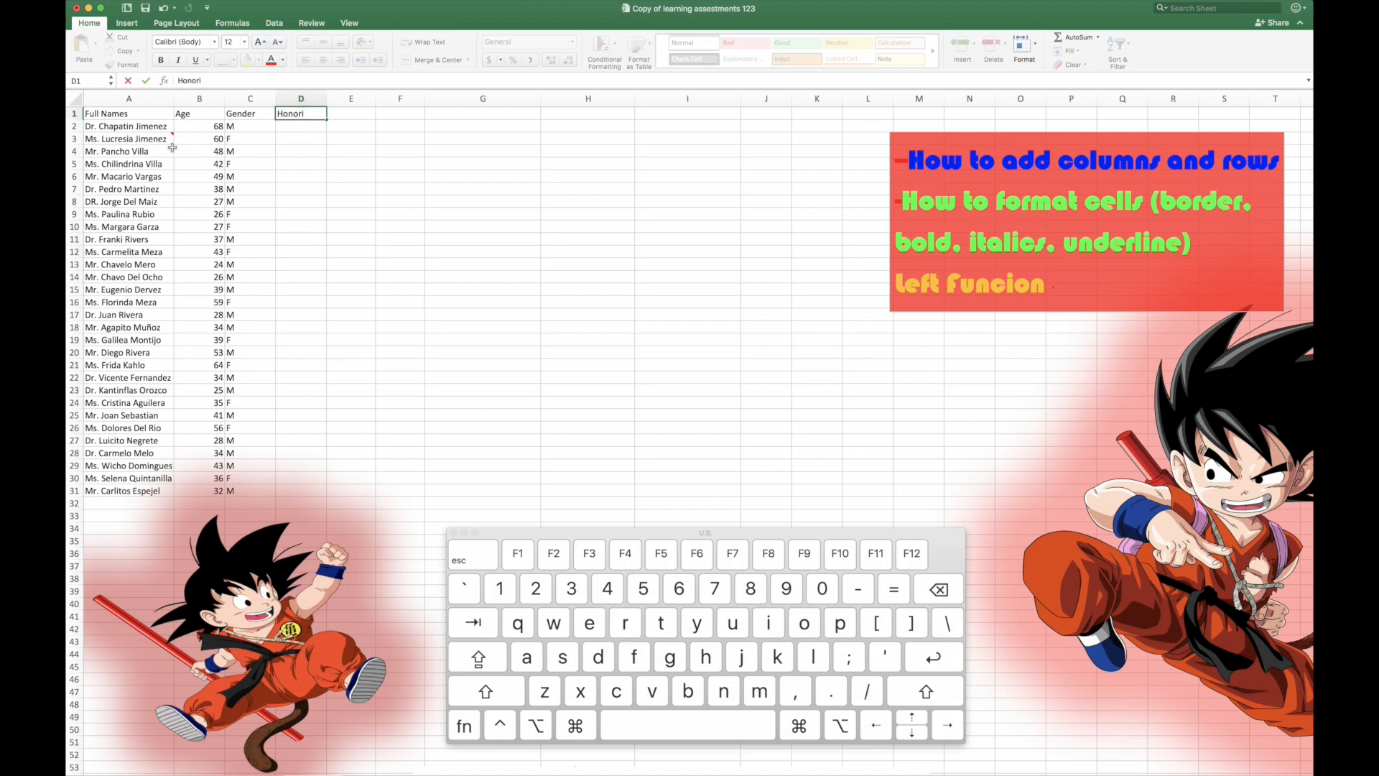
{"action": "type", "text": "fic"}
{"action": "key", "text": "Tab"}
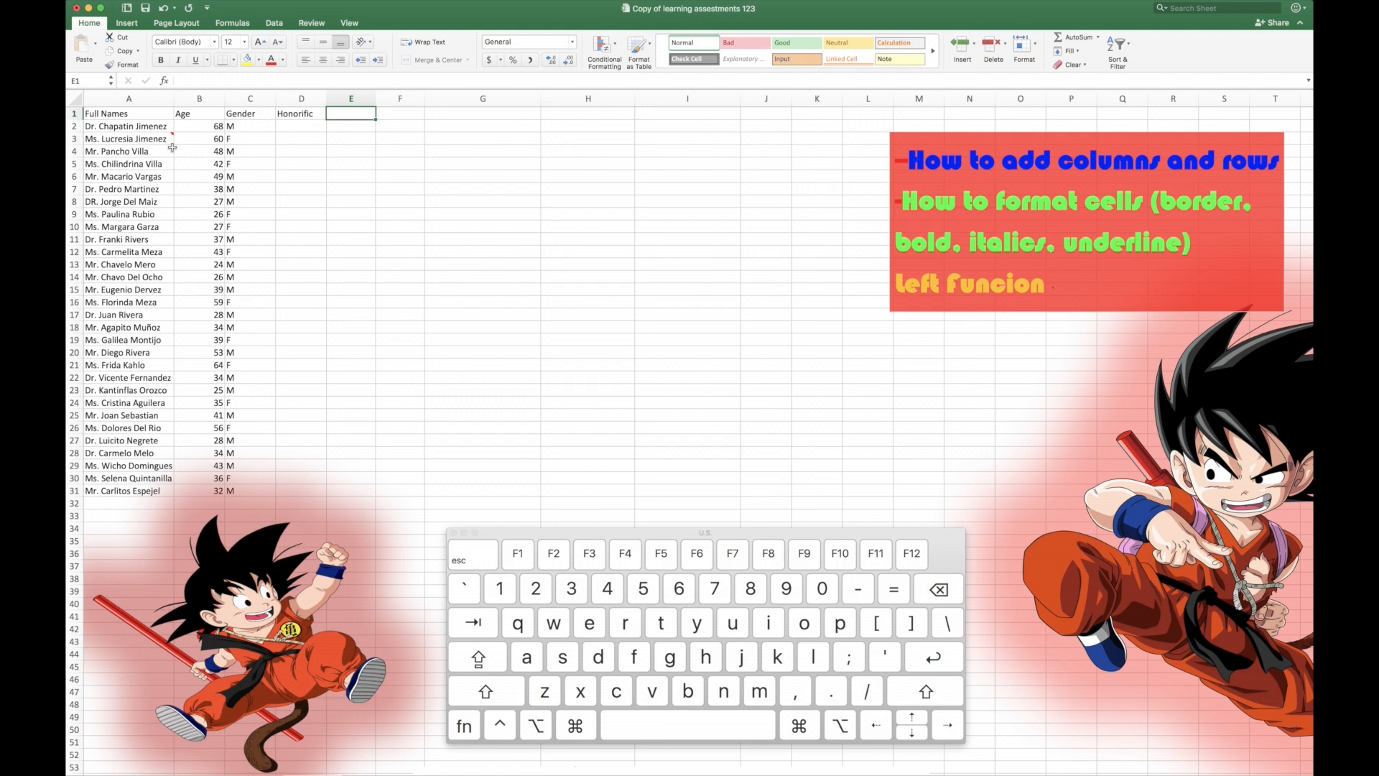
{"action": "type", "text": "La"}
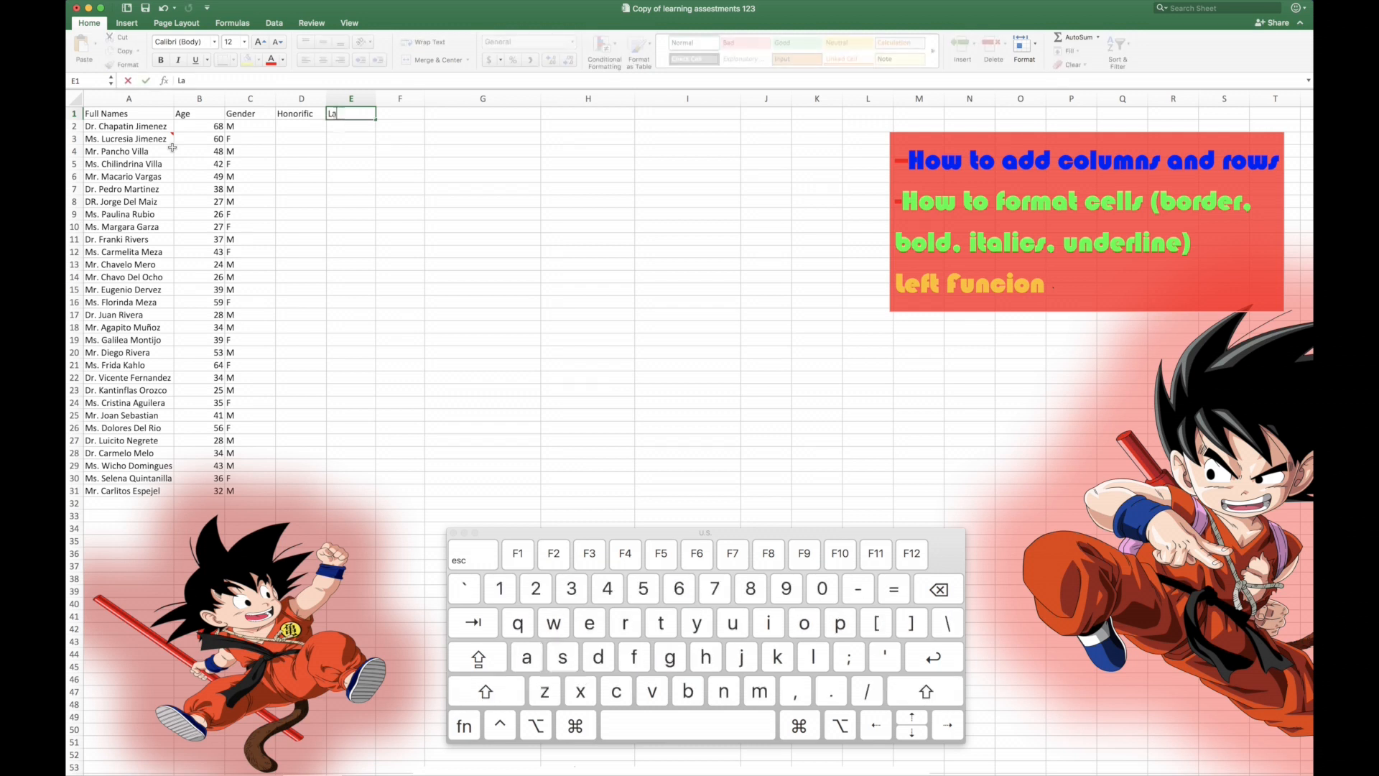
{"action": "type", "text": "st Name"}
{"action": "key", "text": "Tab"}
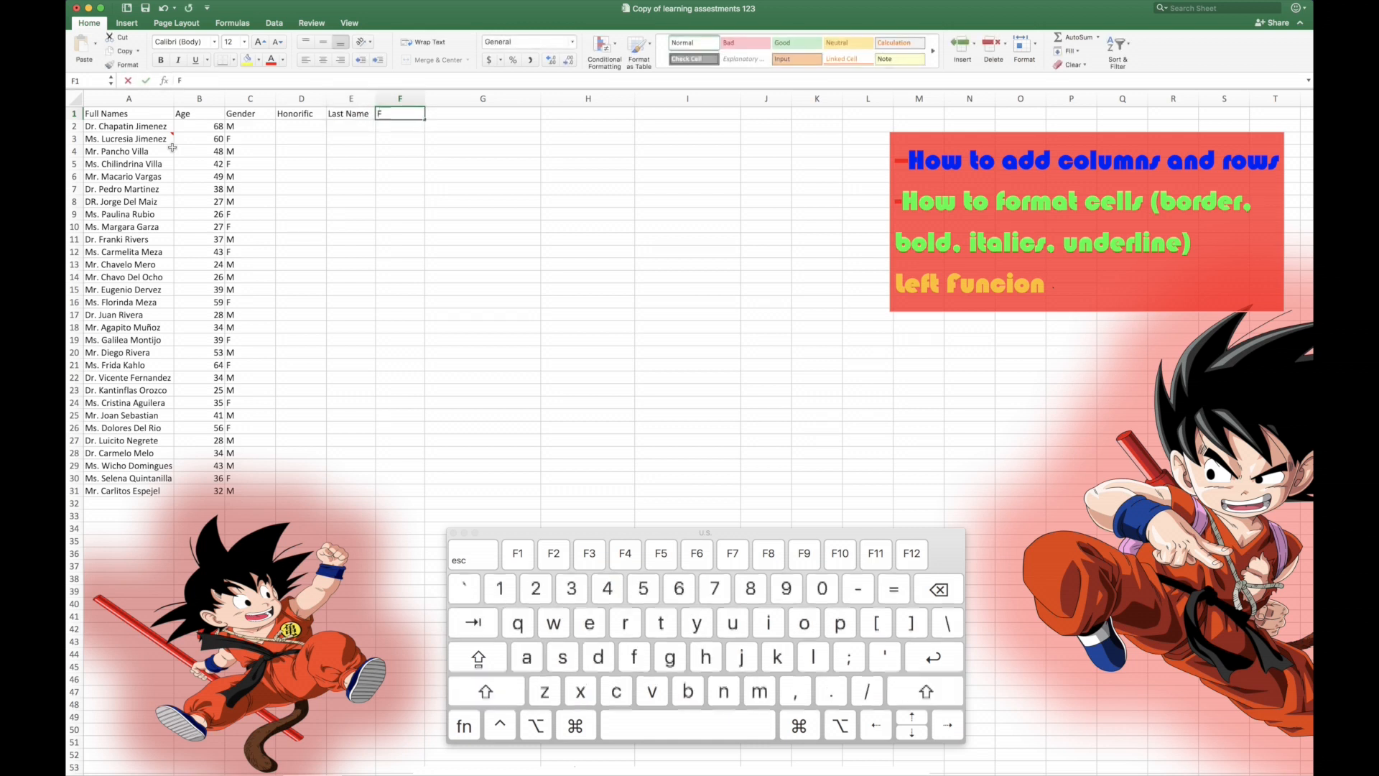
Step: Enter the header "First Name, Age & Gender" in F1 and auto-fit column F to its text
{"action": "type", "text": "Firs"}
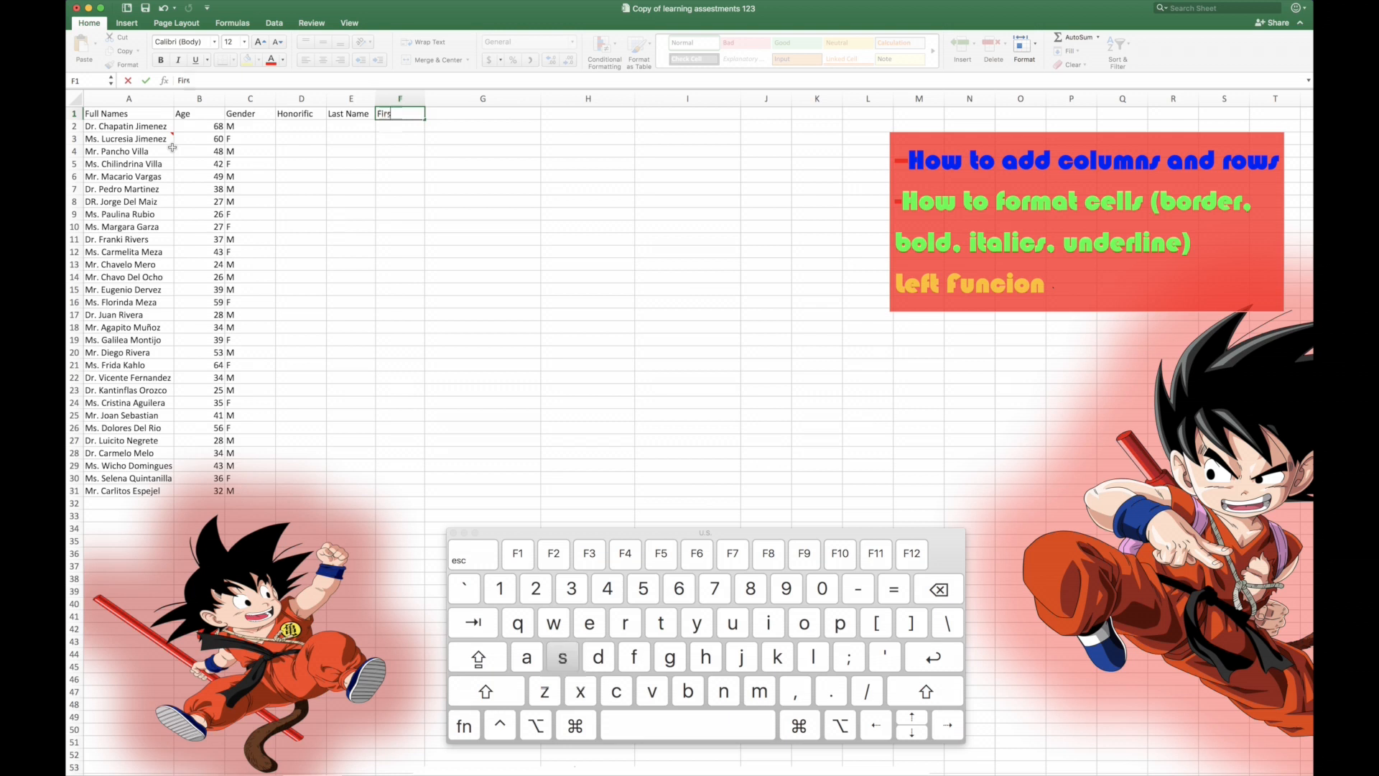
{"action": "type", "text": "t Na"}
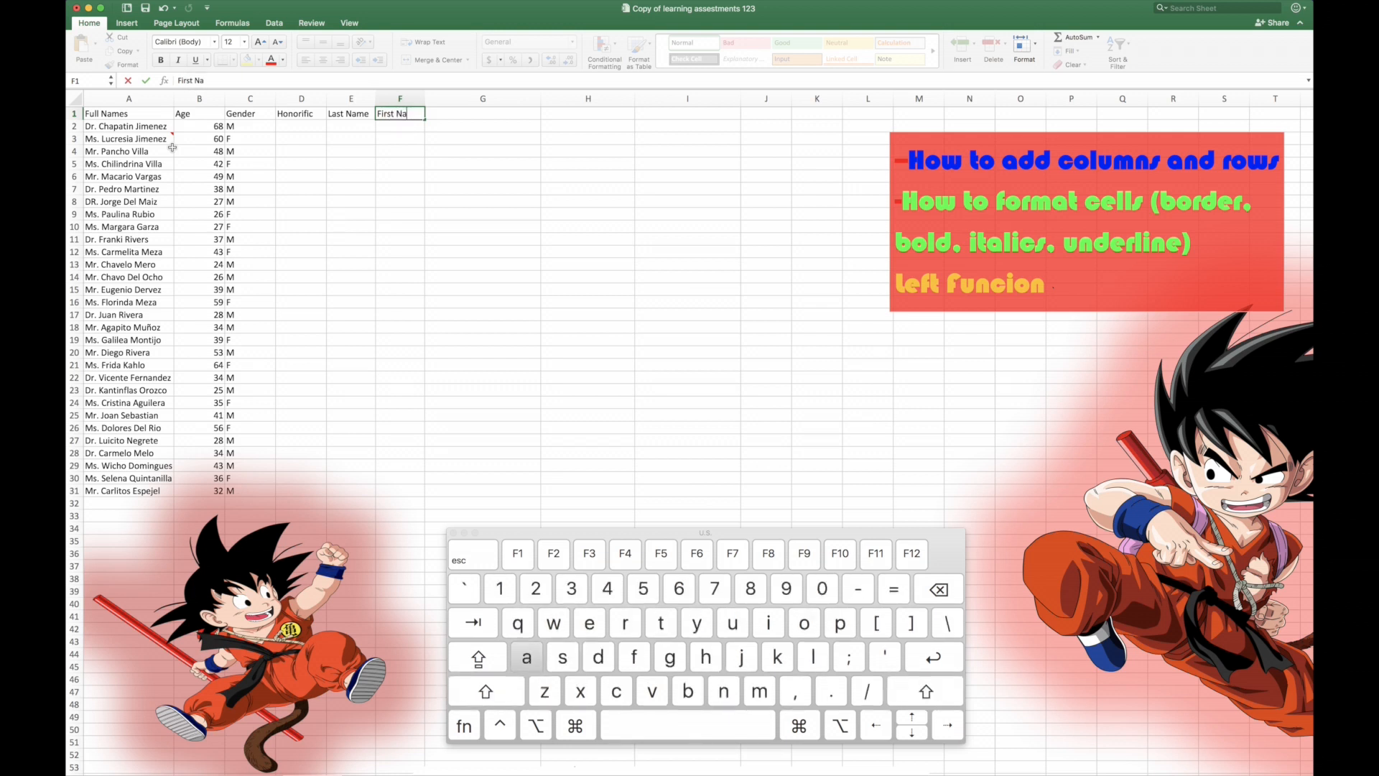
{"action": "type", "text": "me, Age, Gender"}
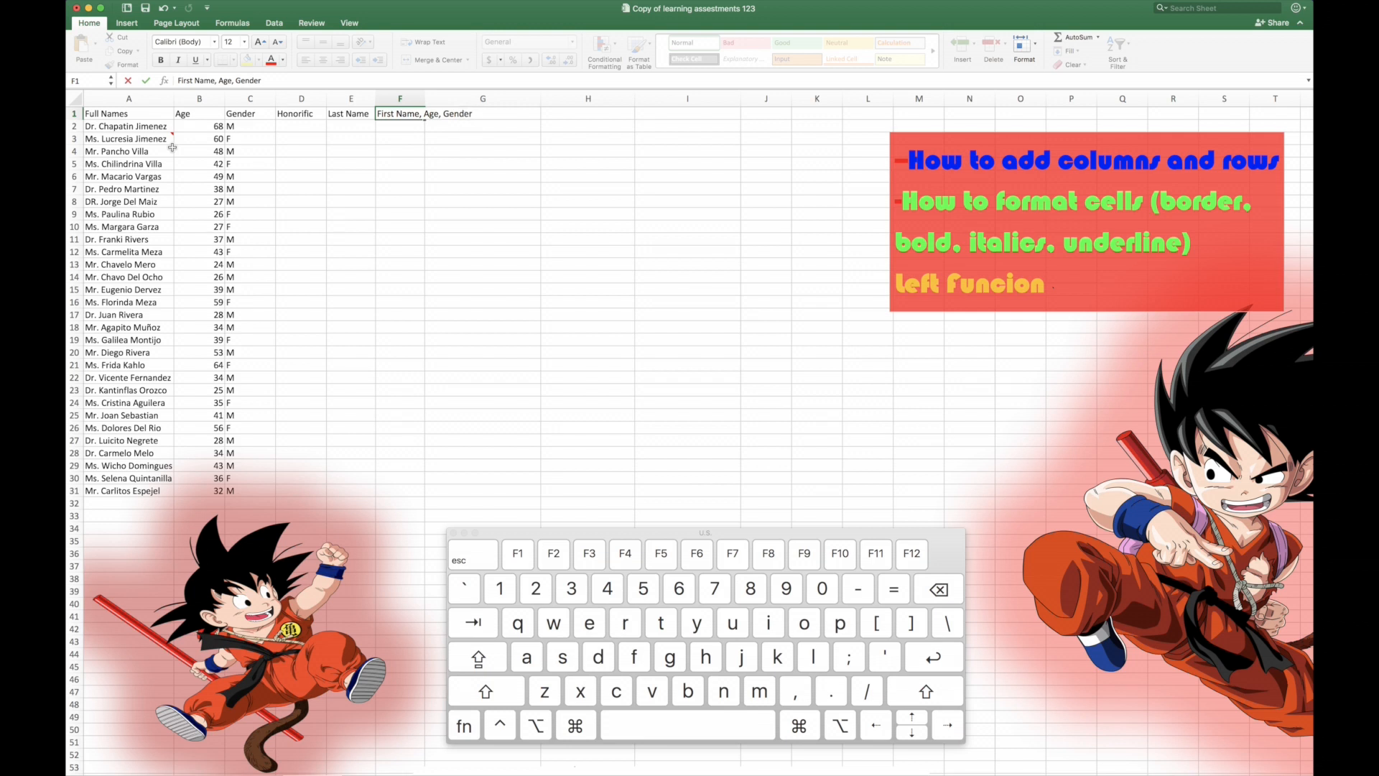
{"action": "key", "text": "BackSpace"}
{"action": "key", "text": "BackSpace"}
{"action": "key", "text": "BackSpace"}
{"action": "key", "text": "BackSpace"}
{"action": "key", "text": "BackSpace"}
{"action": "key", "text": "BackSpace"}
{"action": "key", "text": "BackSpace"}
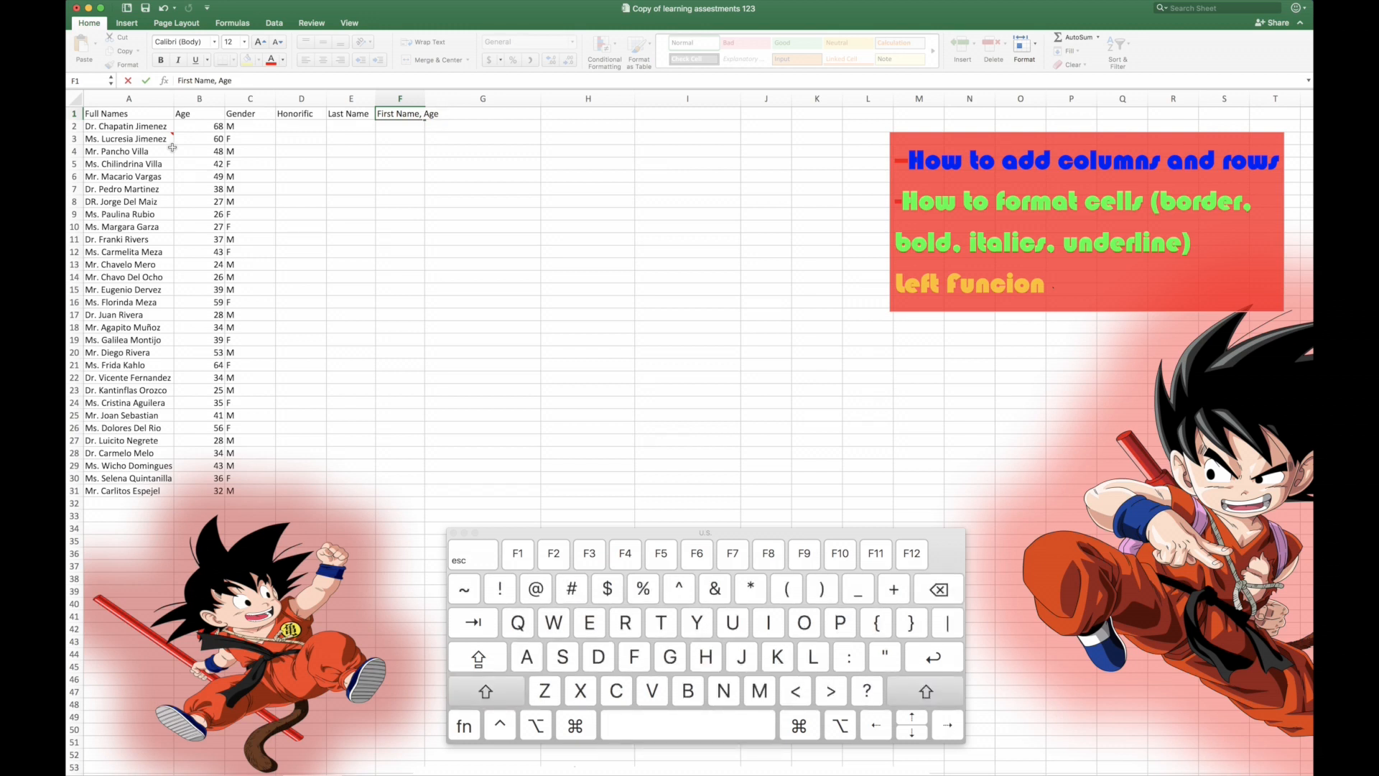
{"action": "type", "text": "& Gender"}
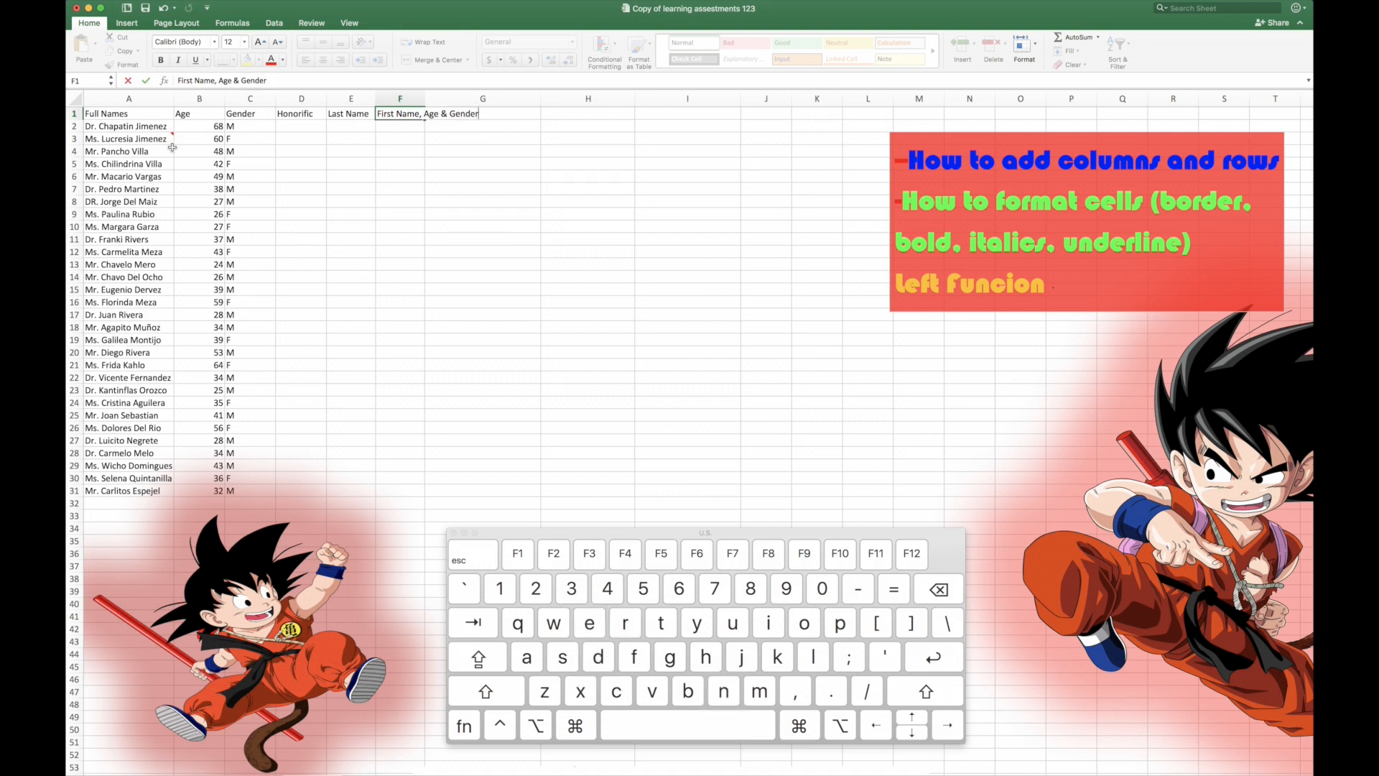
{"action": "key", "text": "Tab"}
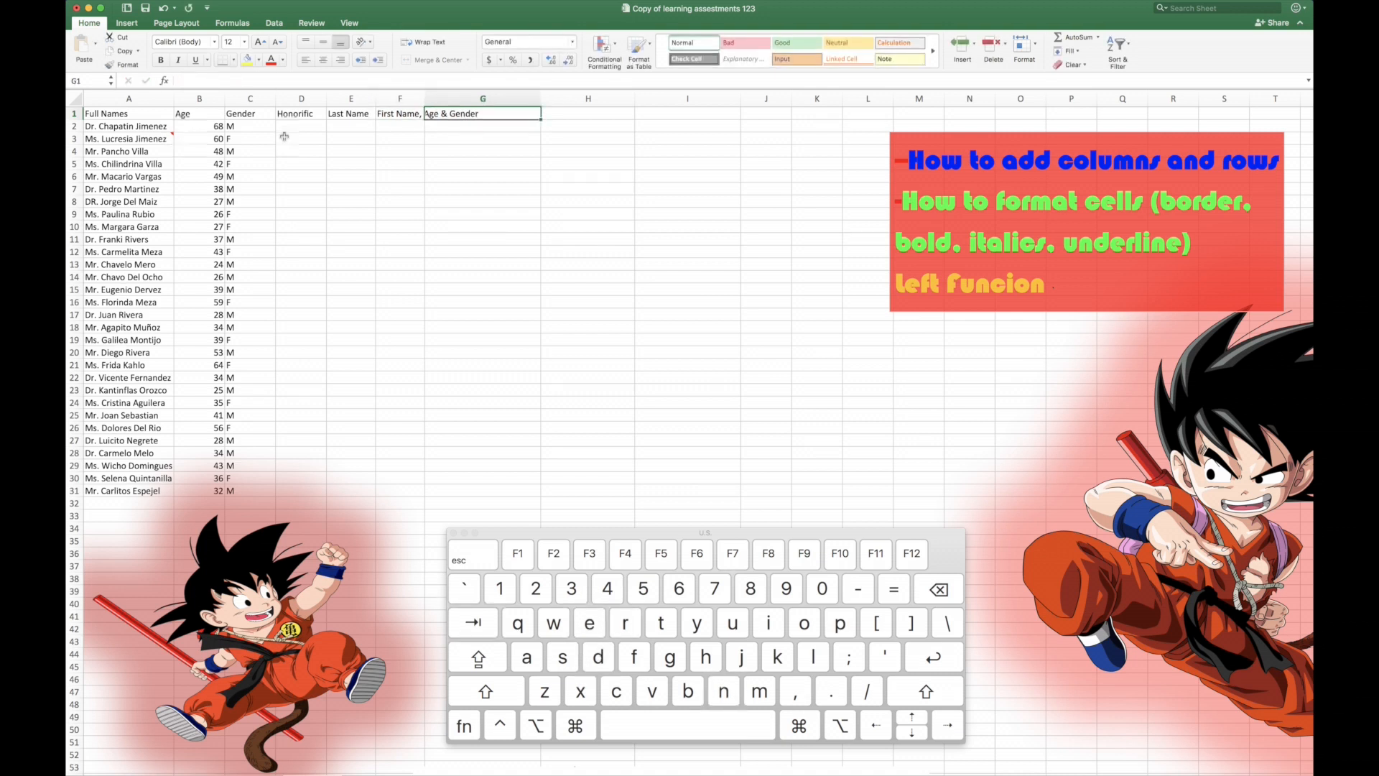
{"action": "double_click", "coordinate": [425, 99]}
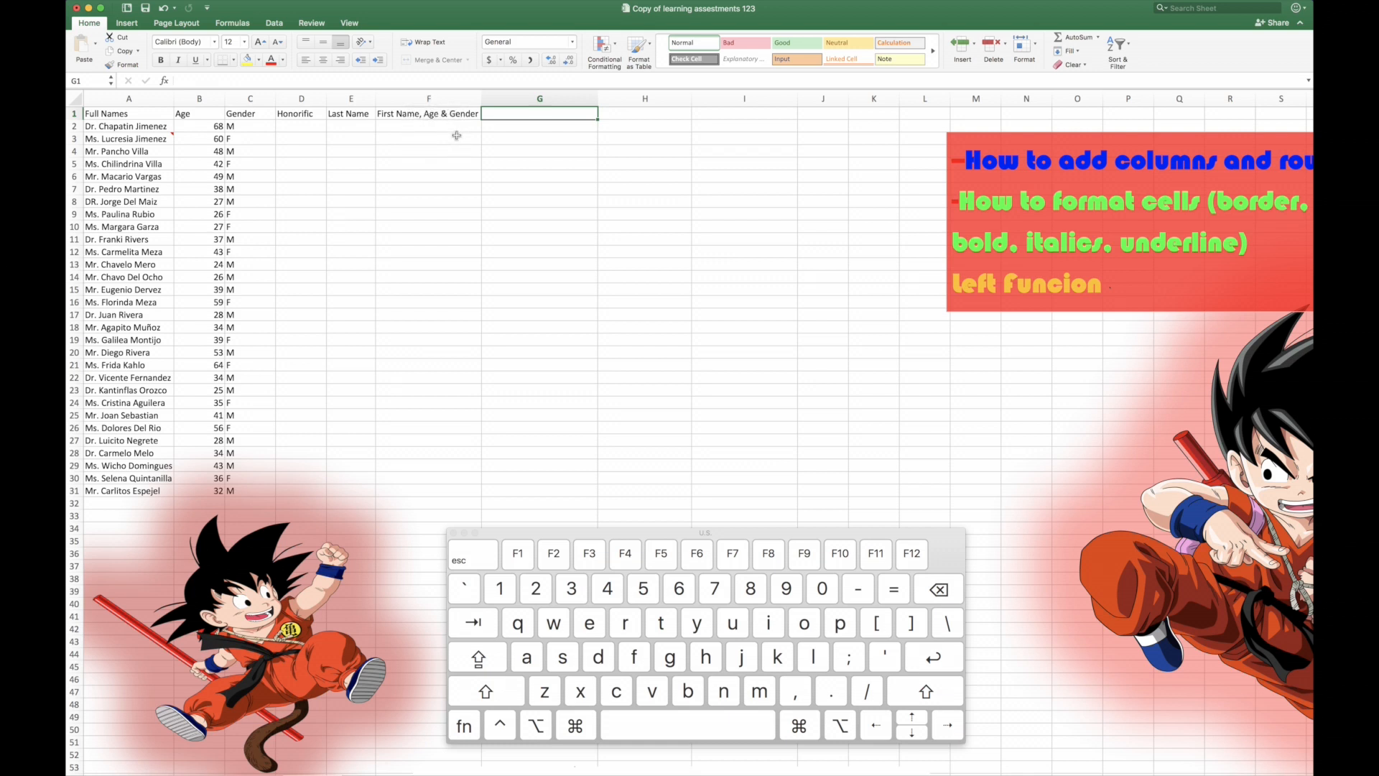
Step: Insert an entire blank column before the "First Name, Age & Gender" column
{"action": "left_click", "coordinate": [443, 115]}
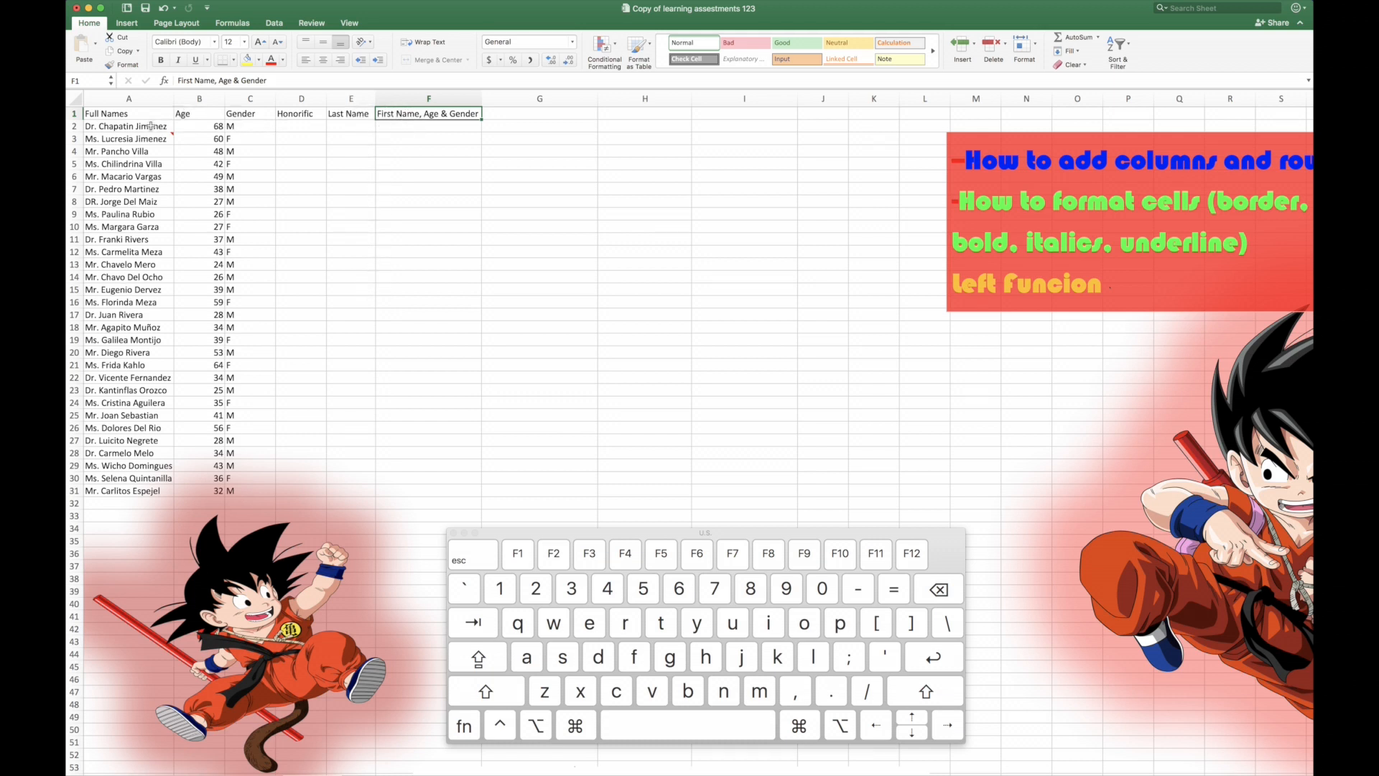
{"action": "right_click", "coordinate": [427, 115]}
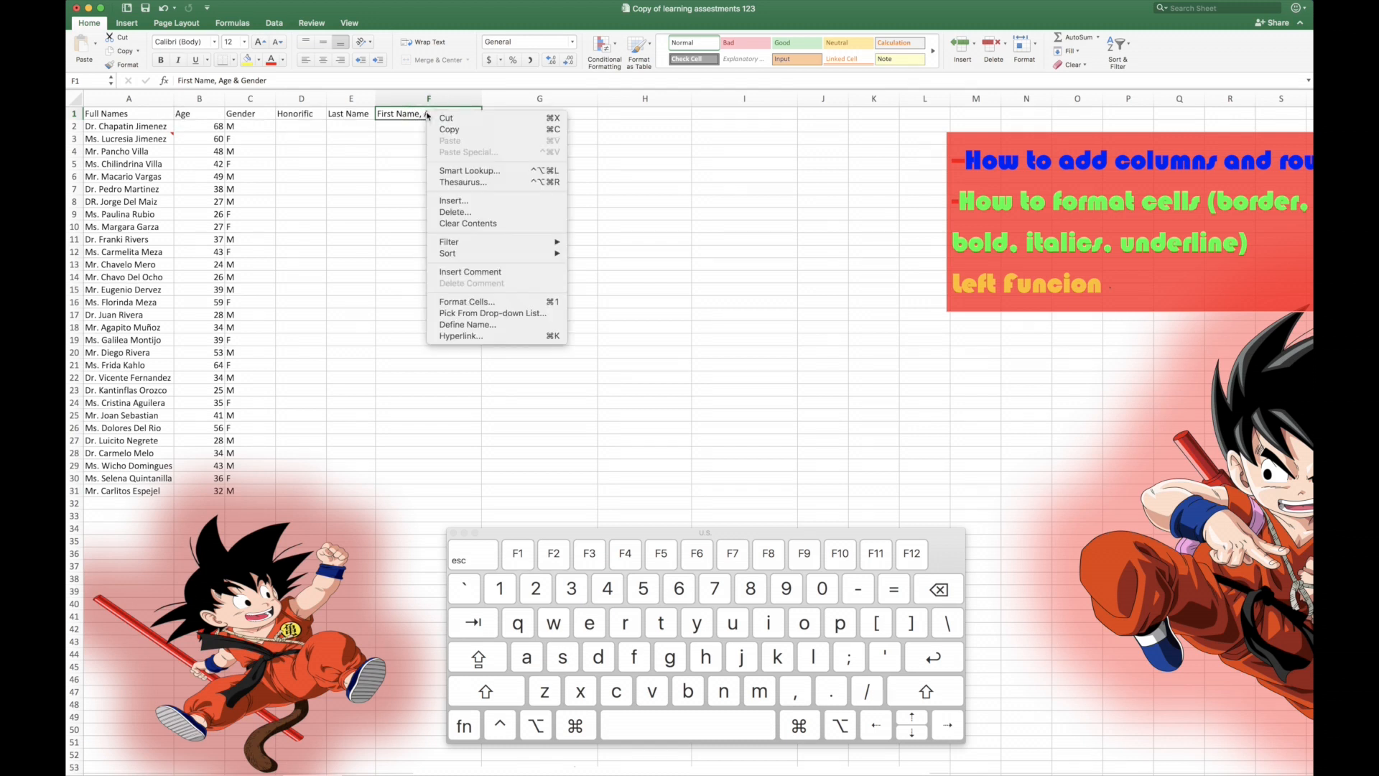
{"action": "left_click", "coordinate": [457, 202]}
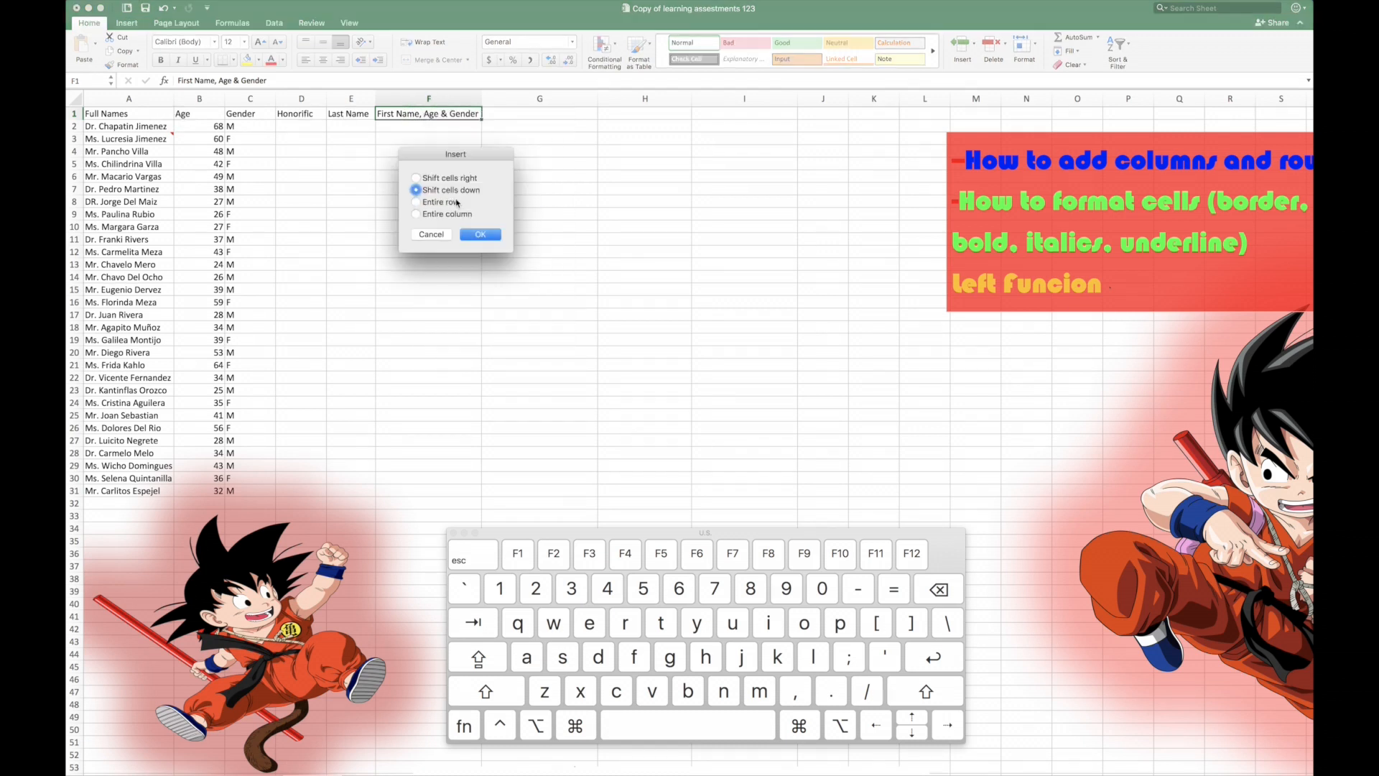
{"action": "left_click", "coordinate": [417, 214]}
{"action": "left_click", "coordinate": [480, 235]}
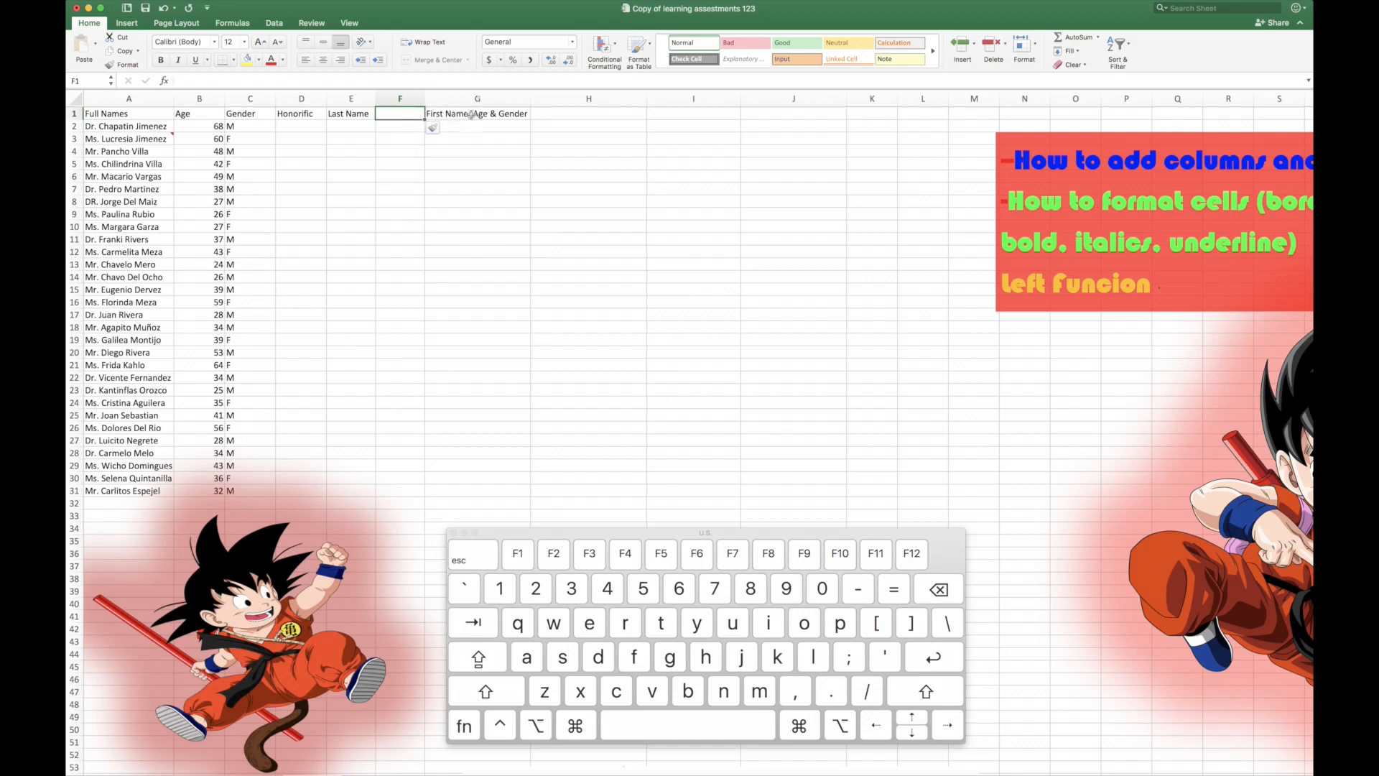
Step: Enter the header "First Names" in the blank cell F1
{"action": "left_click", "coordinate": [398, 113]}
{"action": "type", "text": "Fi"}
{"action": "type", "text": "r"}
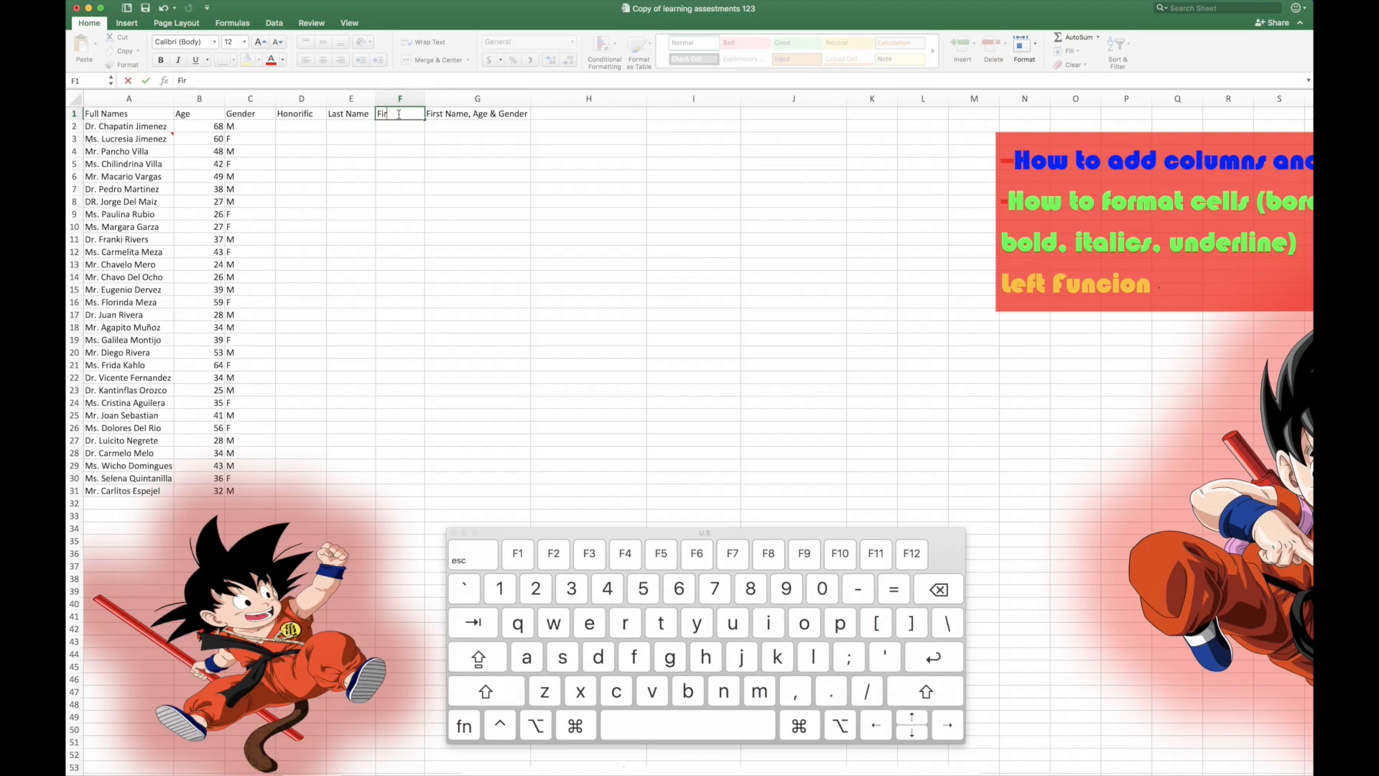
{"action": "type", "text": "st names"}
Step: Make all the header cells A1:G1 bold
{"action": "key", "text": "super"}
{"action": "key", "text": "super+Left"}
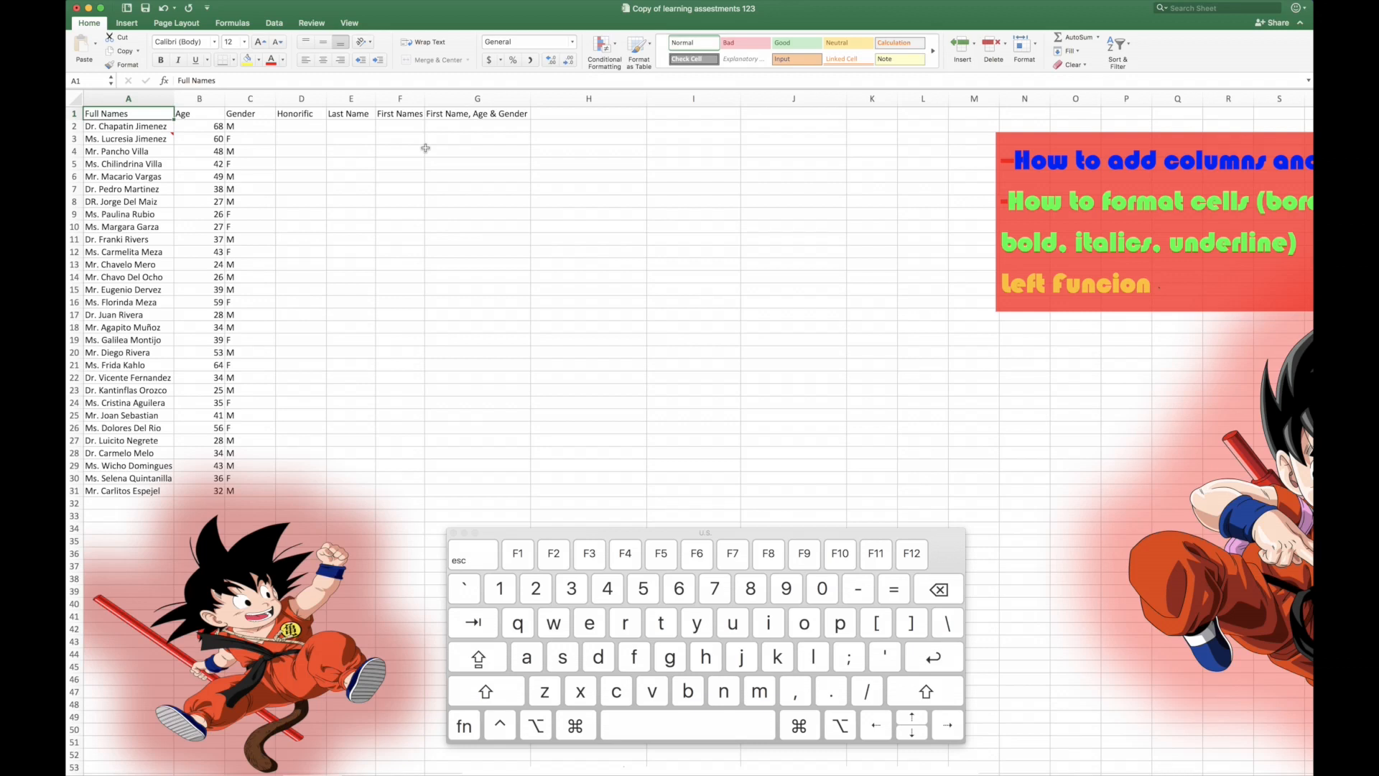
{"action": "key", "text": "super+shift+Right"}
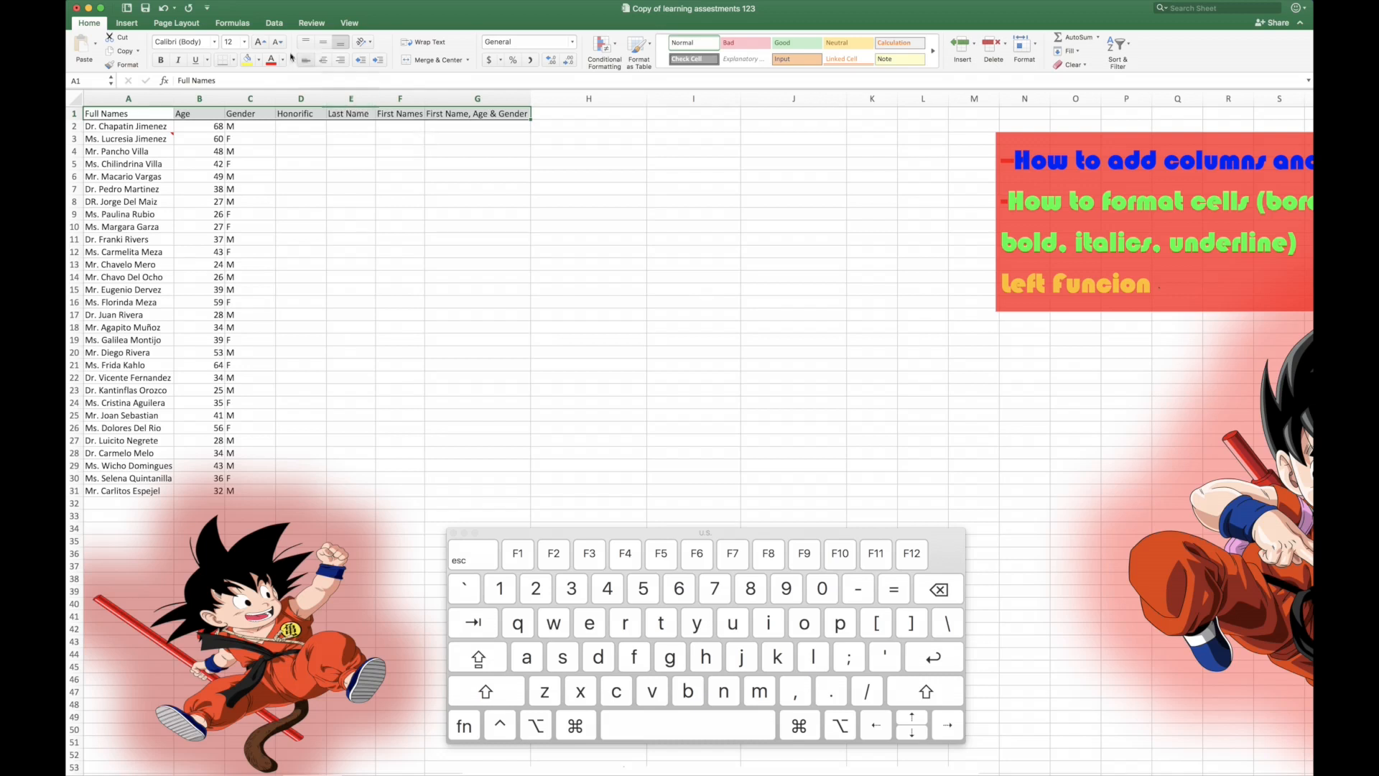
{"action": "left_click", "coordinate": [208, 62]}
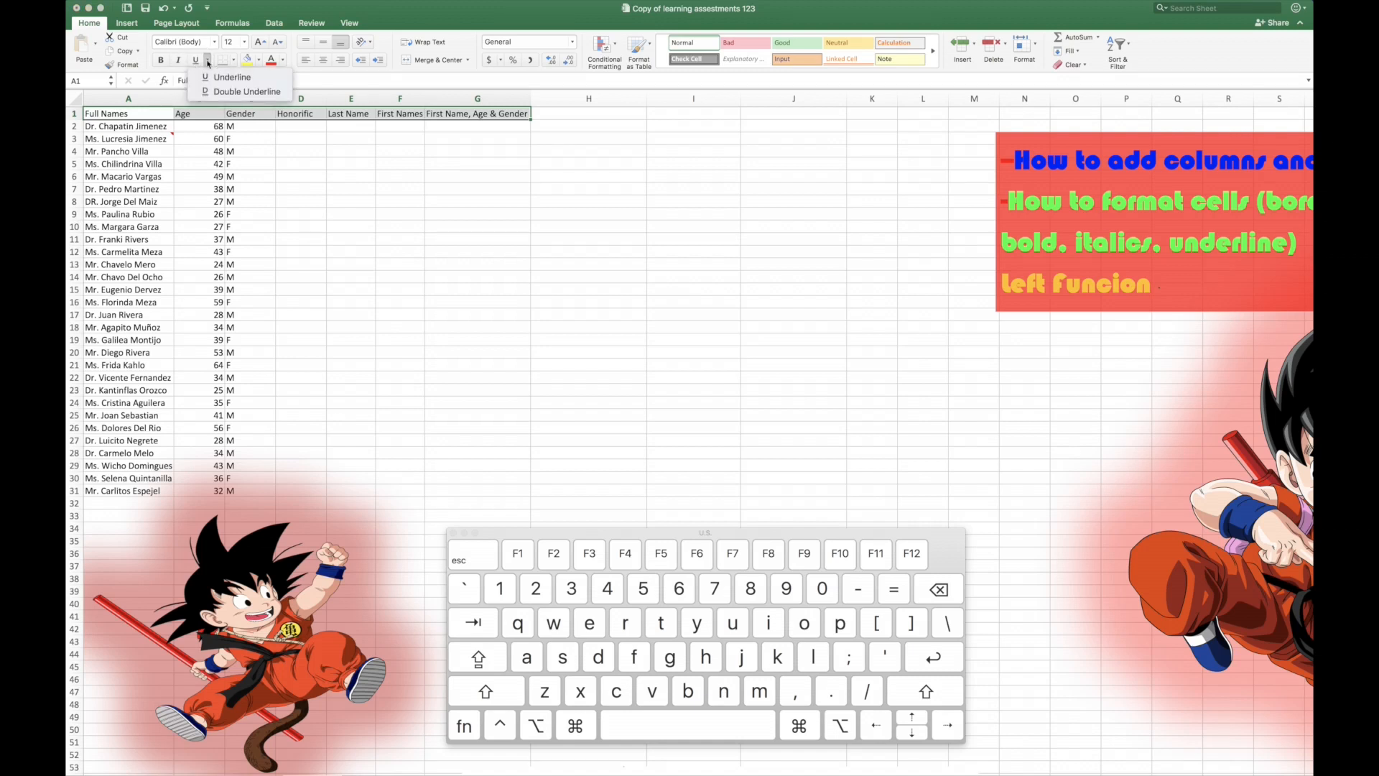
{"action": "left_click", "coordinate": [208, 63]}
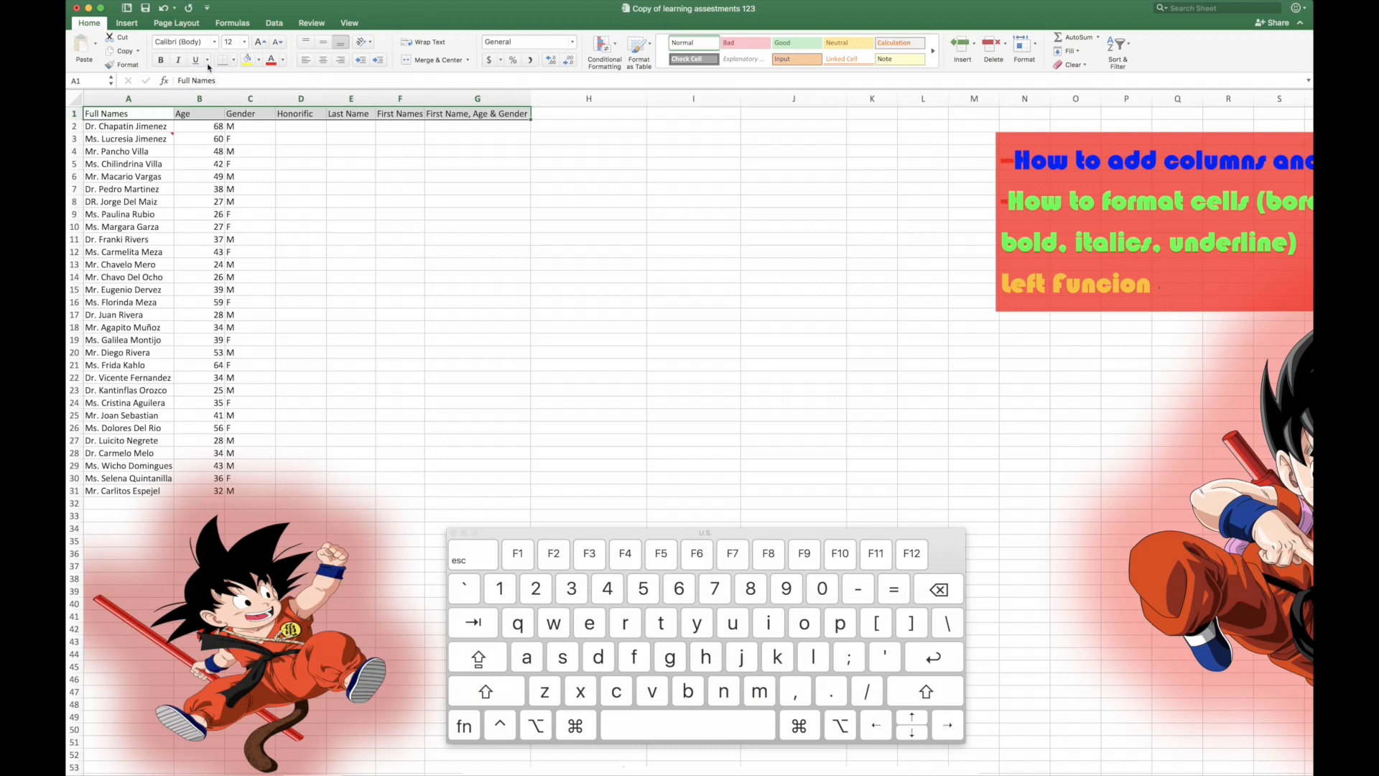
{"action": "left_click", "coordinate": [162, 61]}
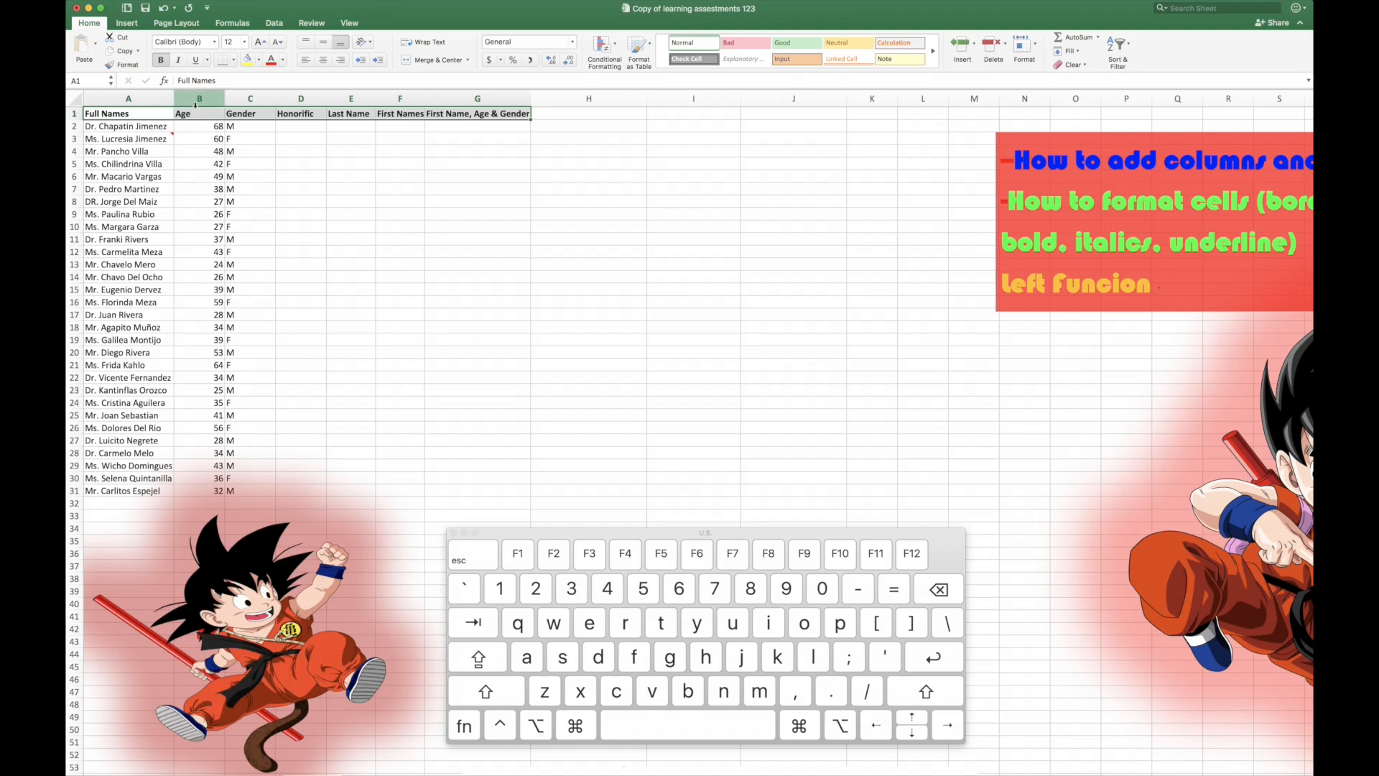
Step: Apply a border line to the header cells A1:G1
{"action": "left_click", "coordinate": [233, 61]}
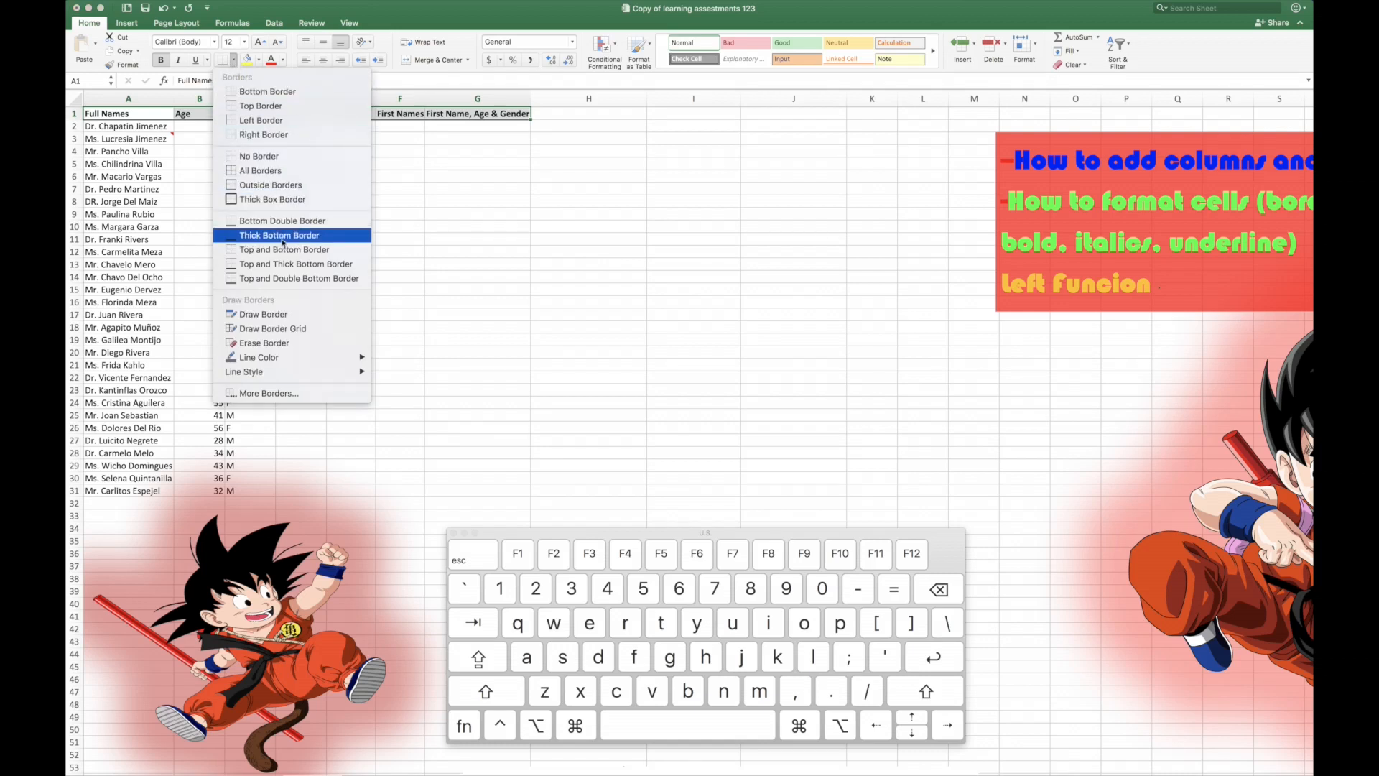
{"action": "left_click", "coordinate": [270, 98]}
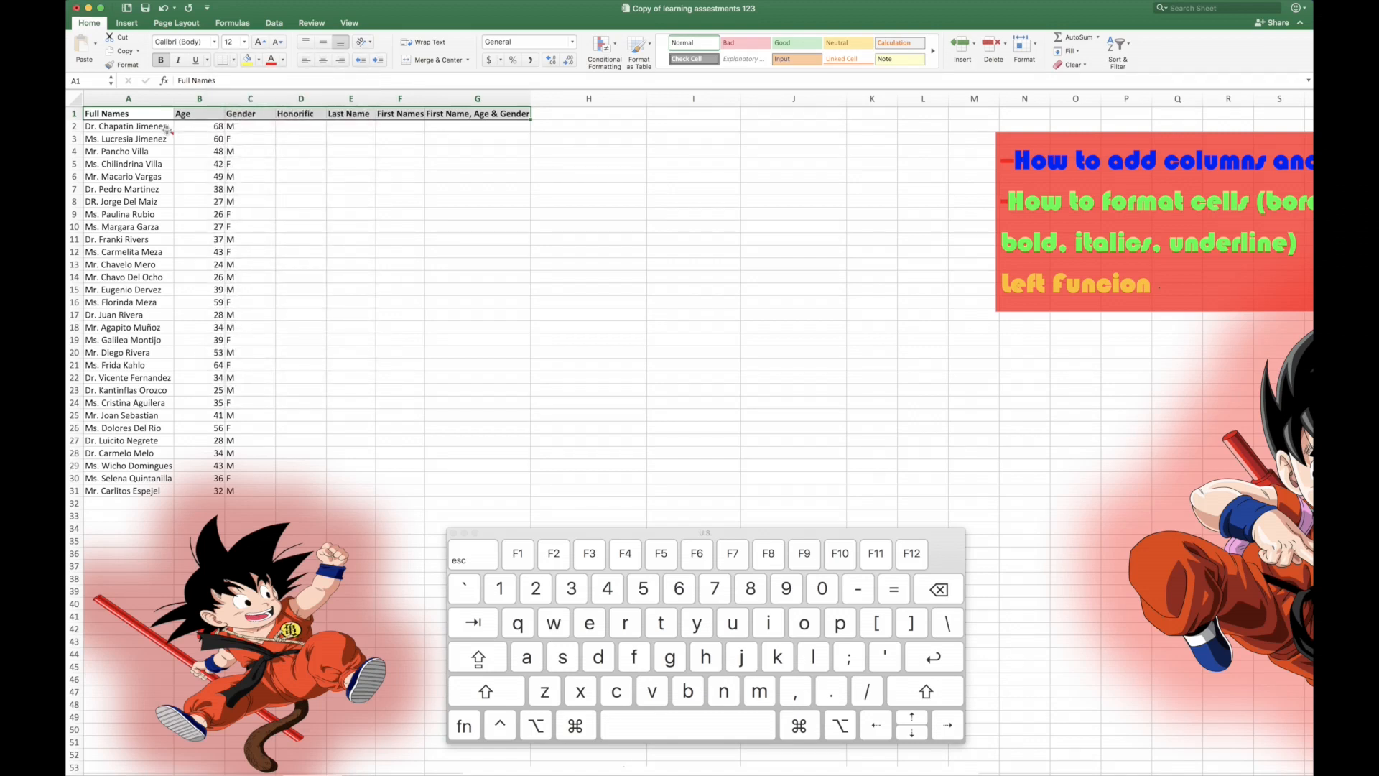
{"action": "key", "text": "Right"}
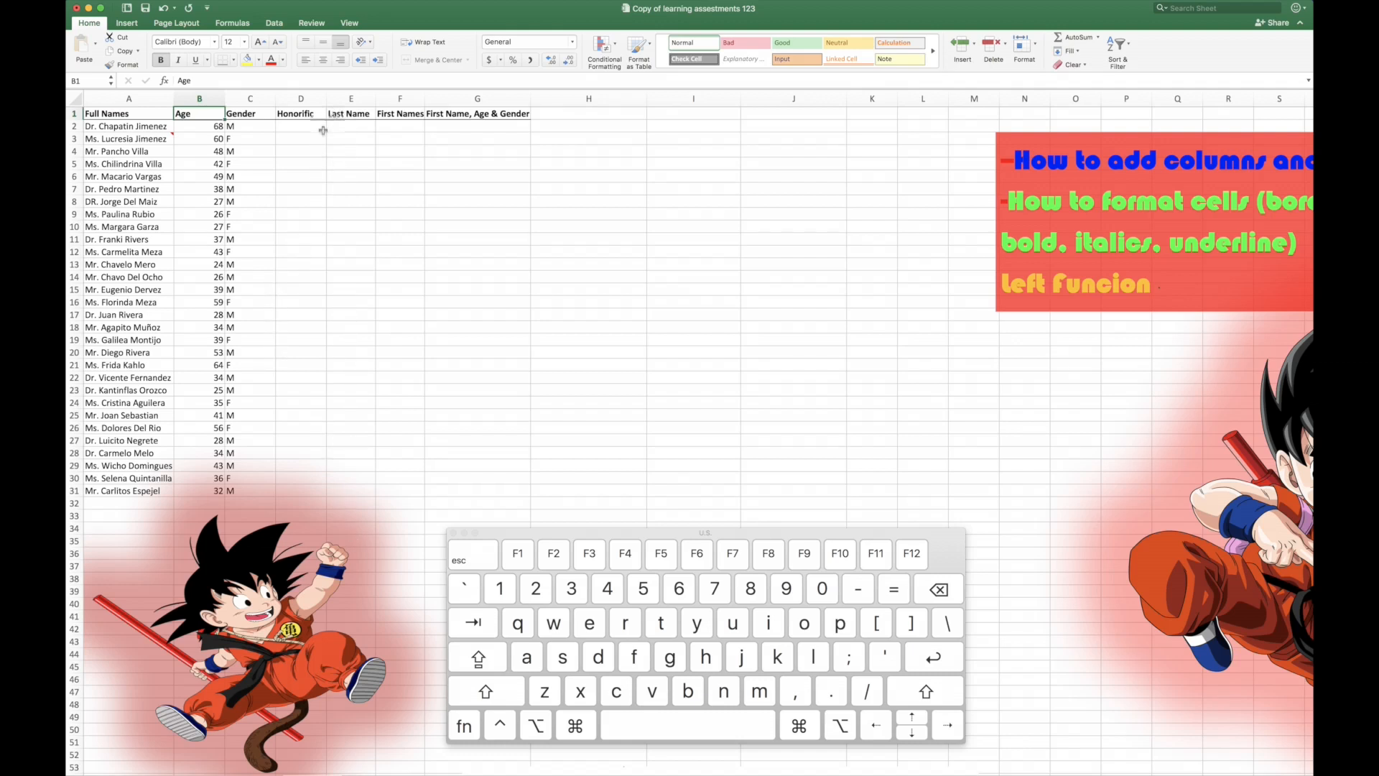
Step: Move the LEFT function diagram from below the on-screen area up beside the data, under the column headers
{"action": "left_click", "coordinate": [298, 125]}
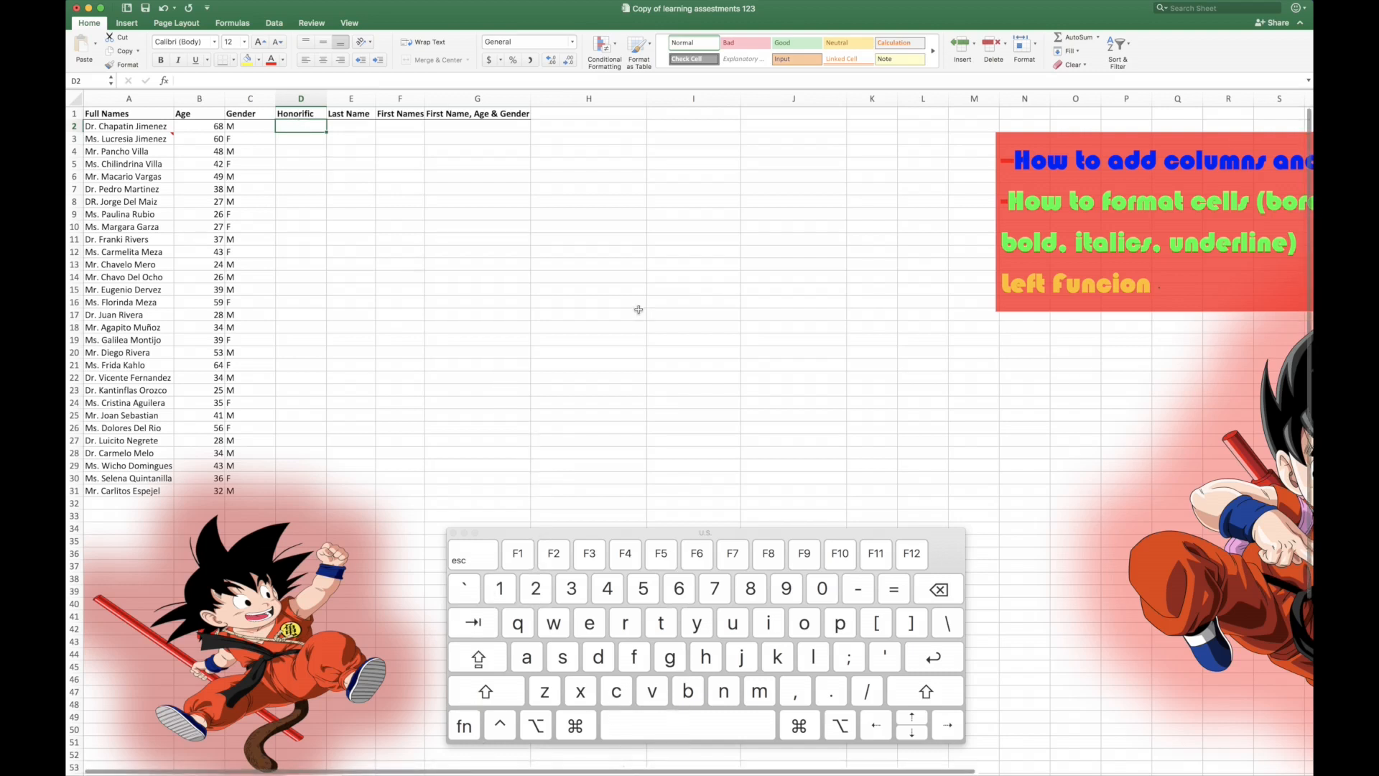
{"action": "scroll", "coordinate": [639, 310], "scroll_direction": "down", "scroll_amount": 1}
{"action": "left_click_drag", "start_coordinate": [568, 763], "coordinate": [557, 214]}
{"action": "scroll", "coordinate": [718, 302], "scroll_direction": "up", "scroll_amount": 1}
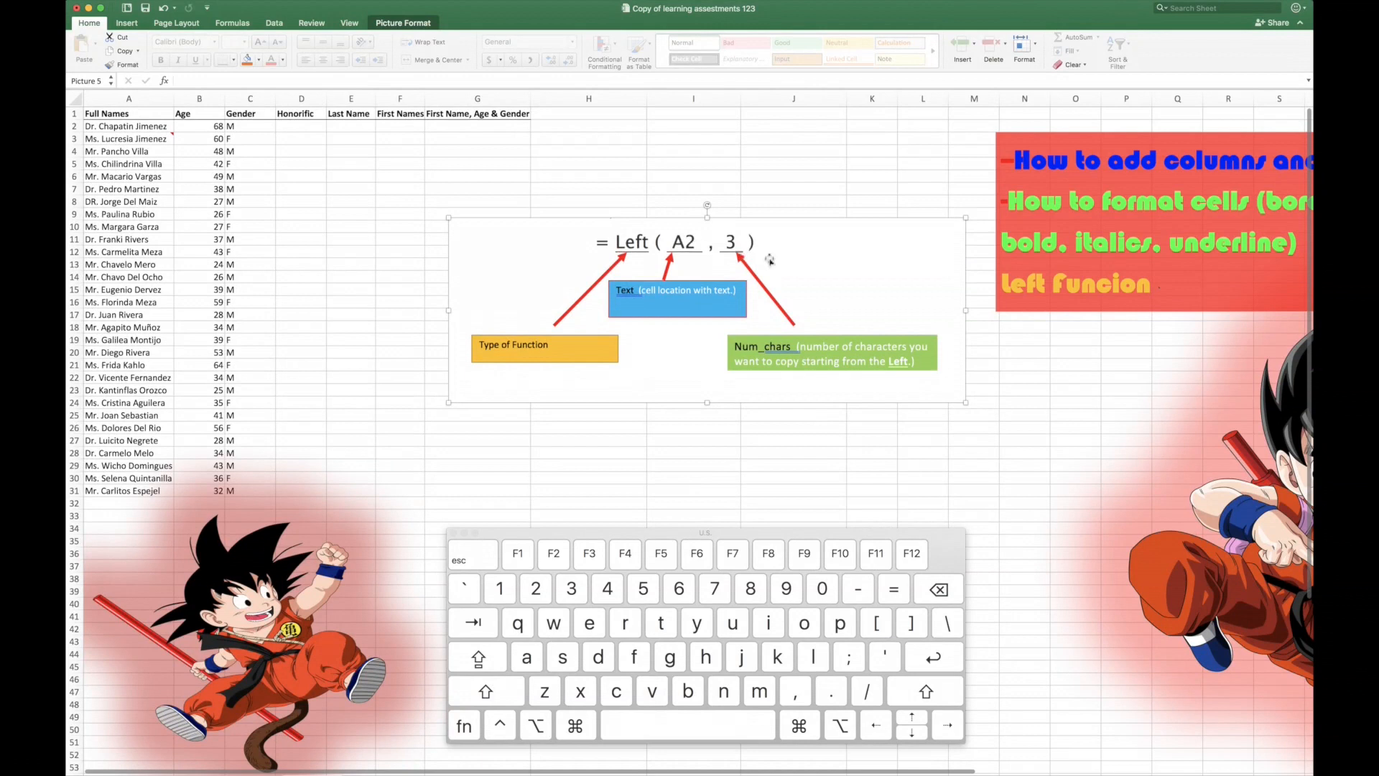